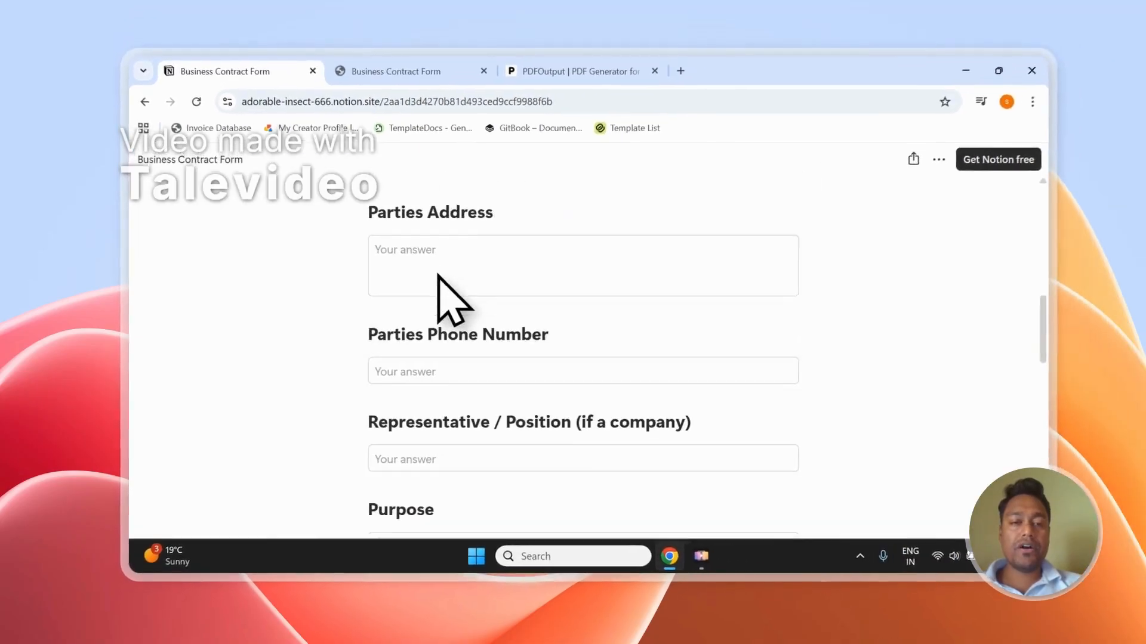
Review the contract form's fields and mark both submitted records in its Notion responses database, clearing the selection again
scroll(441, 274, down, 10)
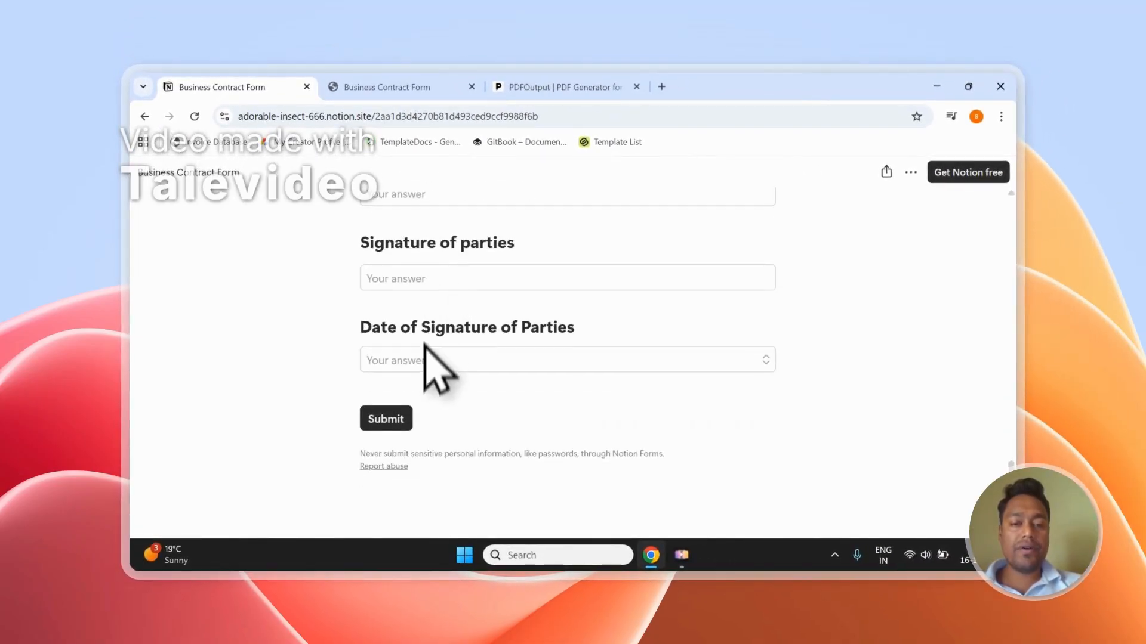
click(382, 87)
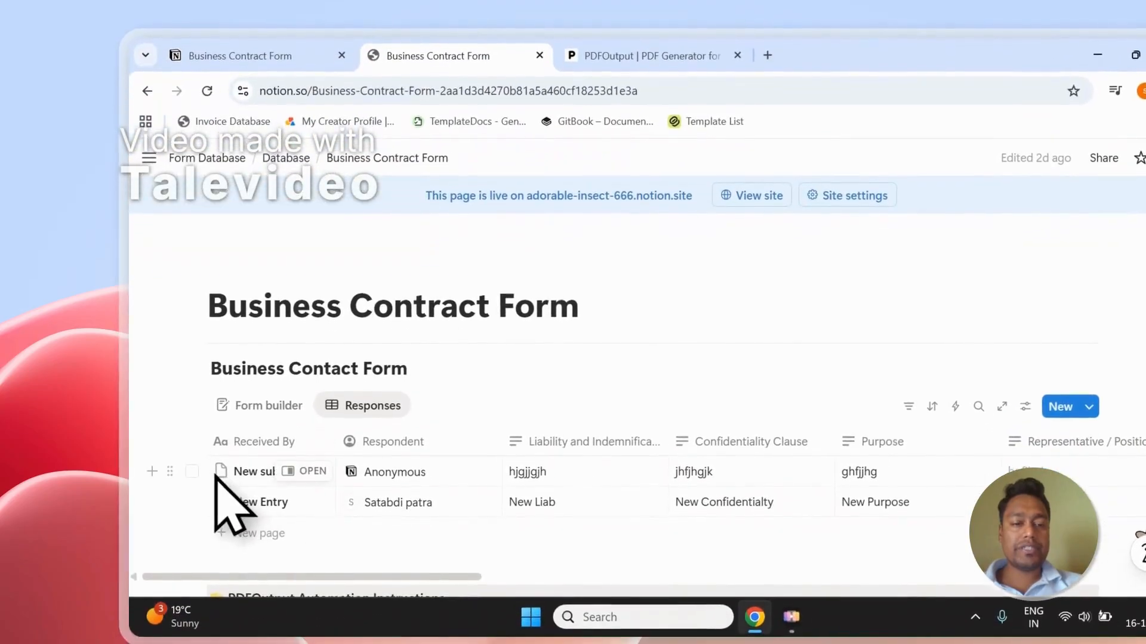
click(196, 472)
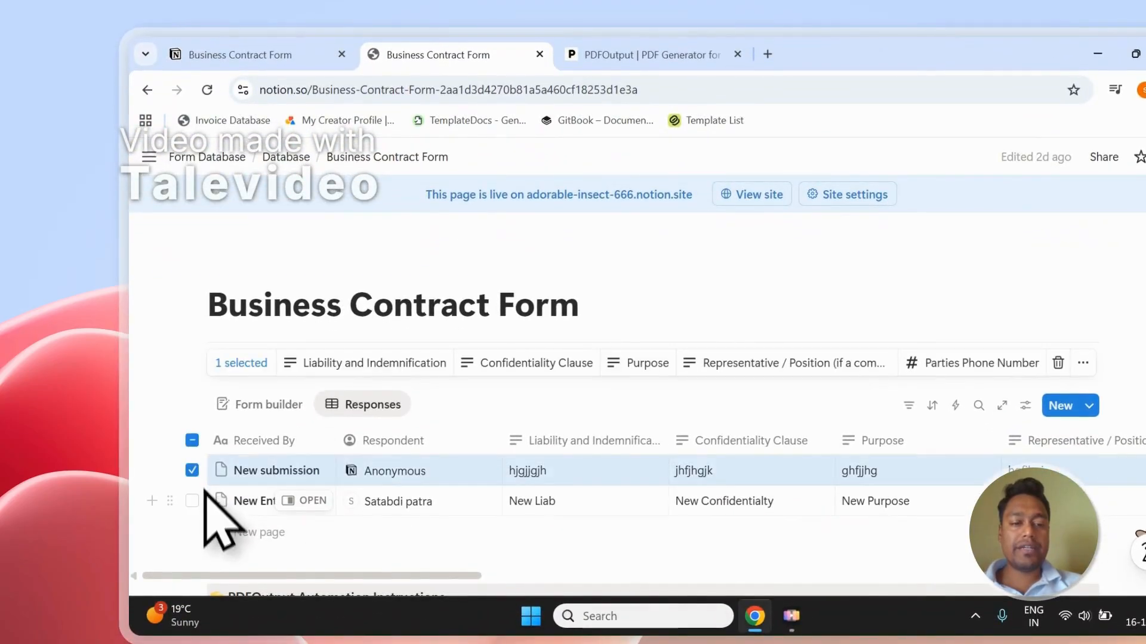
click(198, 501)
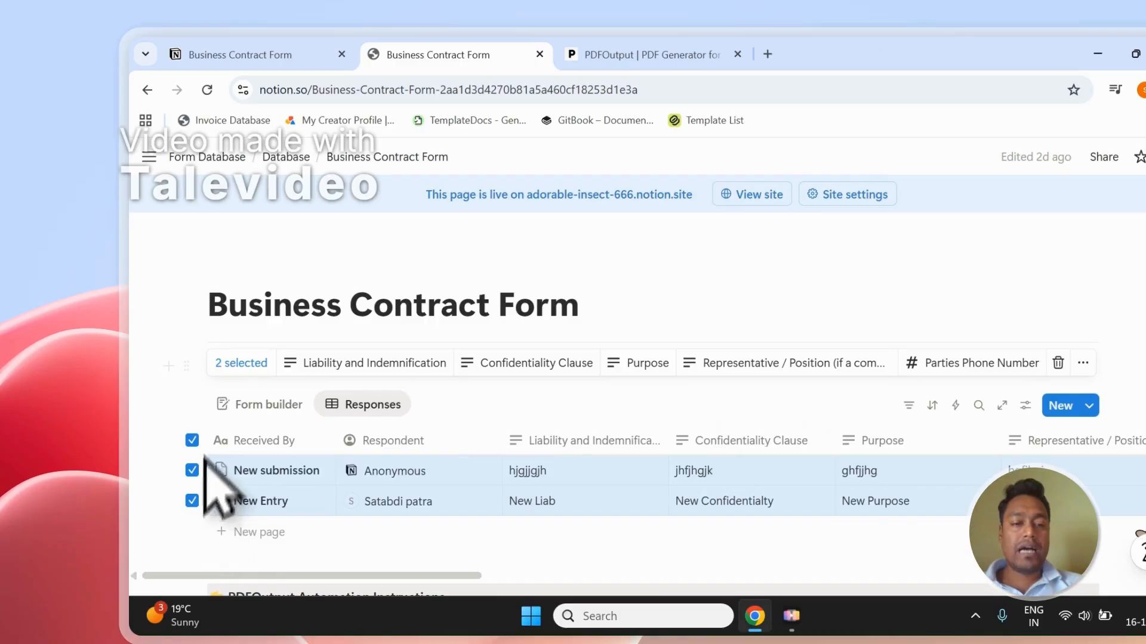
click(522, 409)
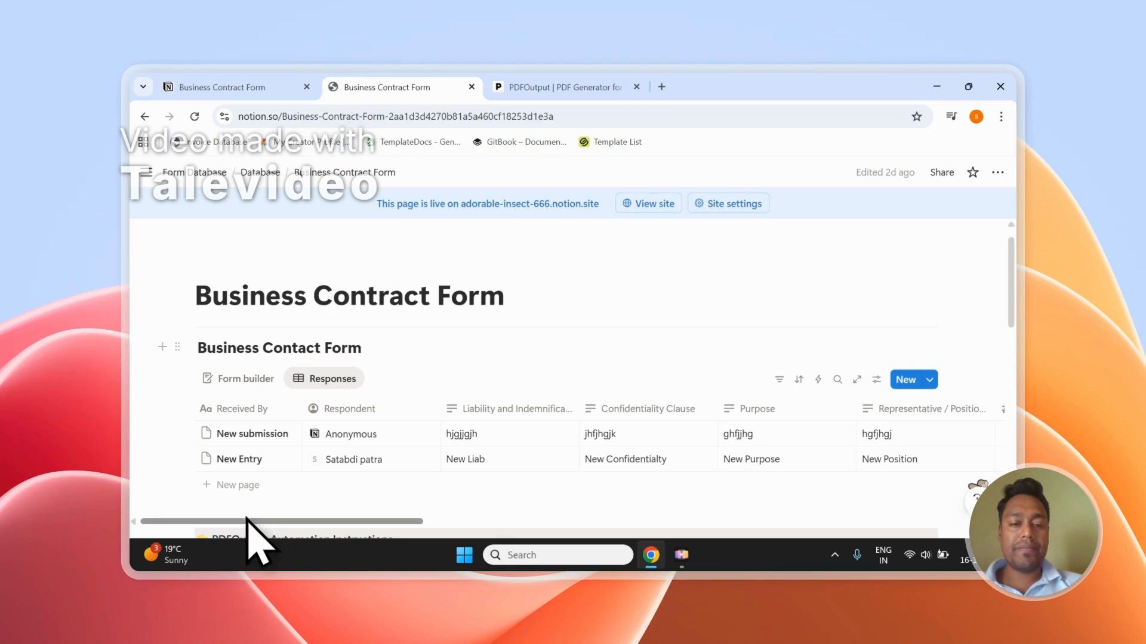
View the PDFOutput homepage headline and compare the public contract form with its Notion responses database
click(558, 87)
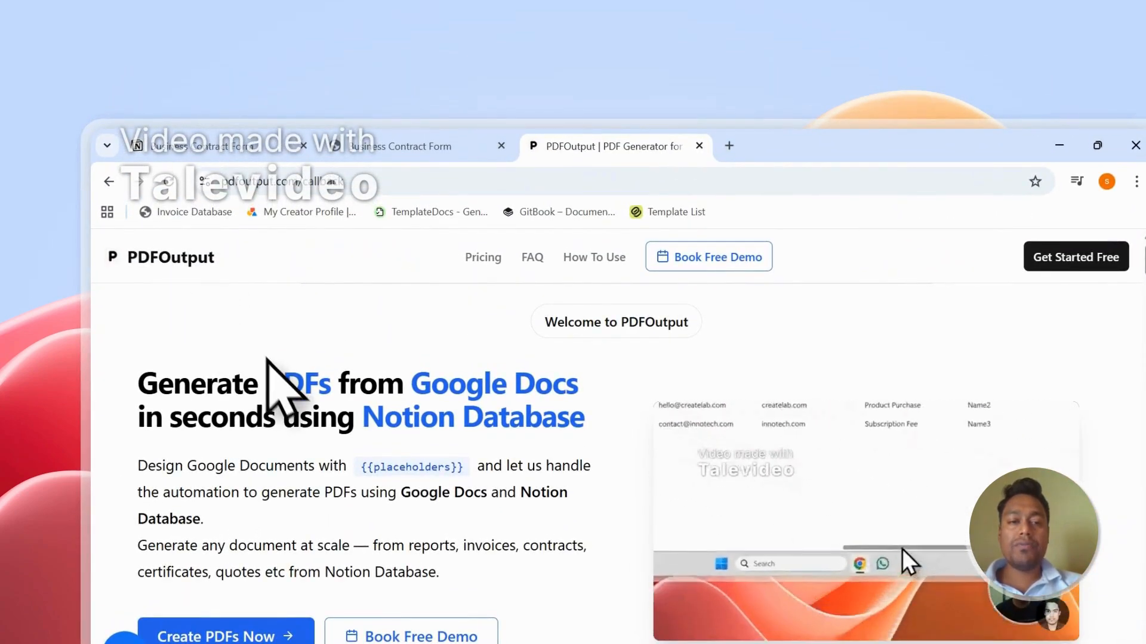
drag(268, 377, 316, 376)
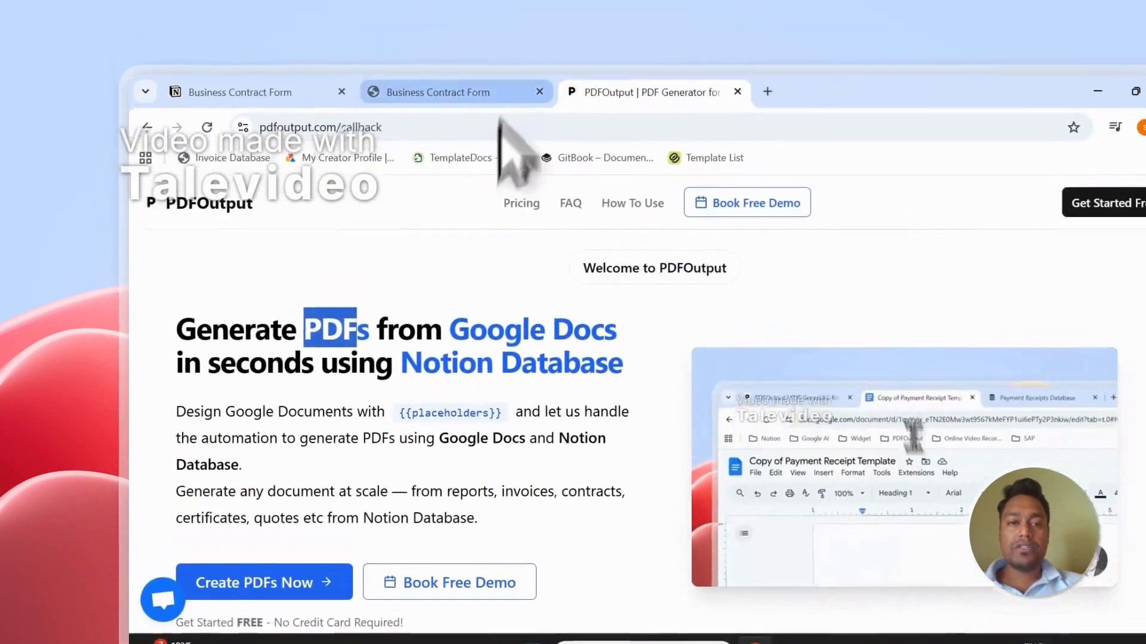
click(454, 53)
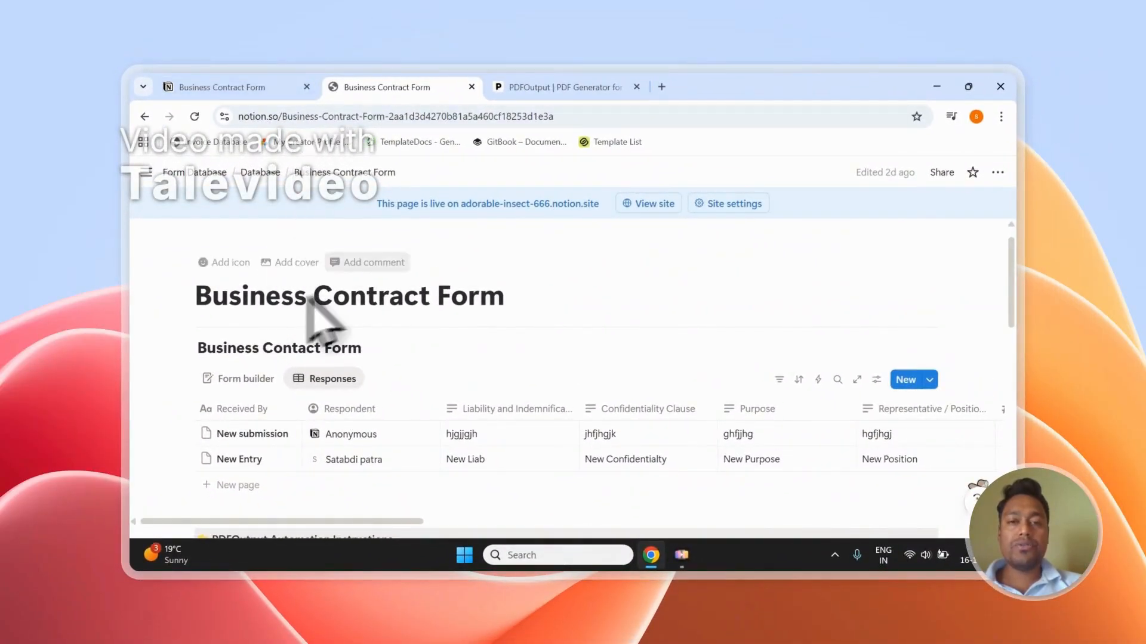
click(232, 87)
click(352, 89)
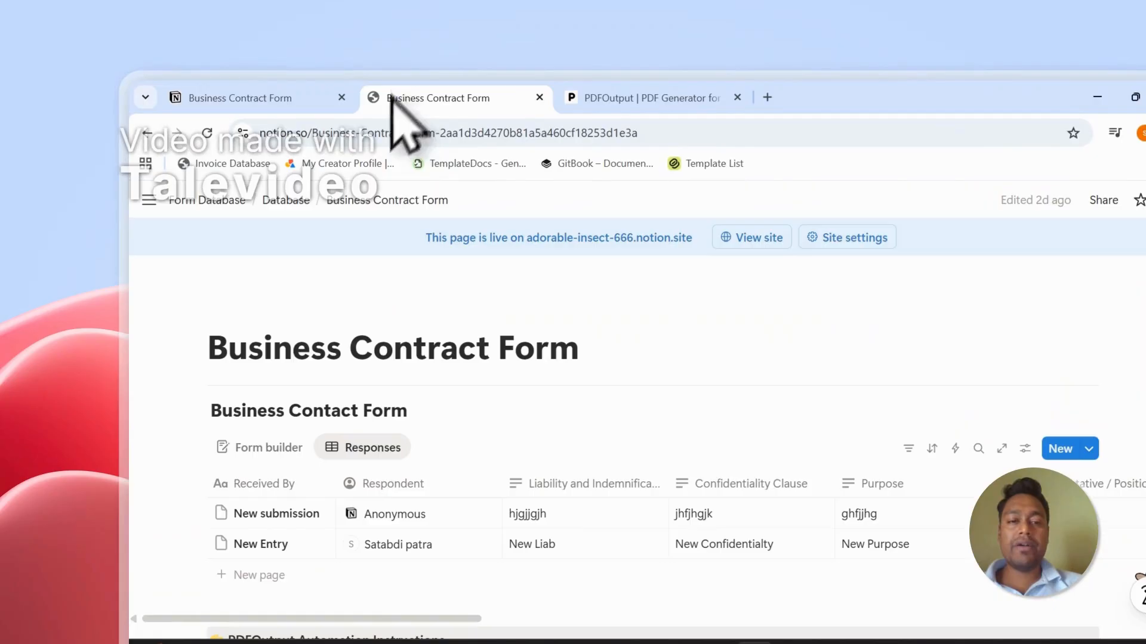
Switch to the PDFOutput site and sign in with the Google account, confirming the sign-in request
click(603, 98)
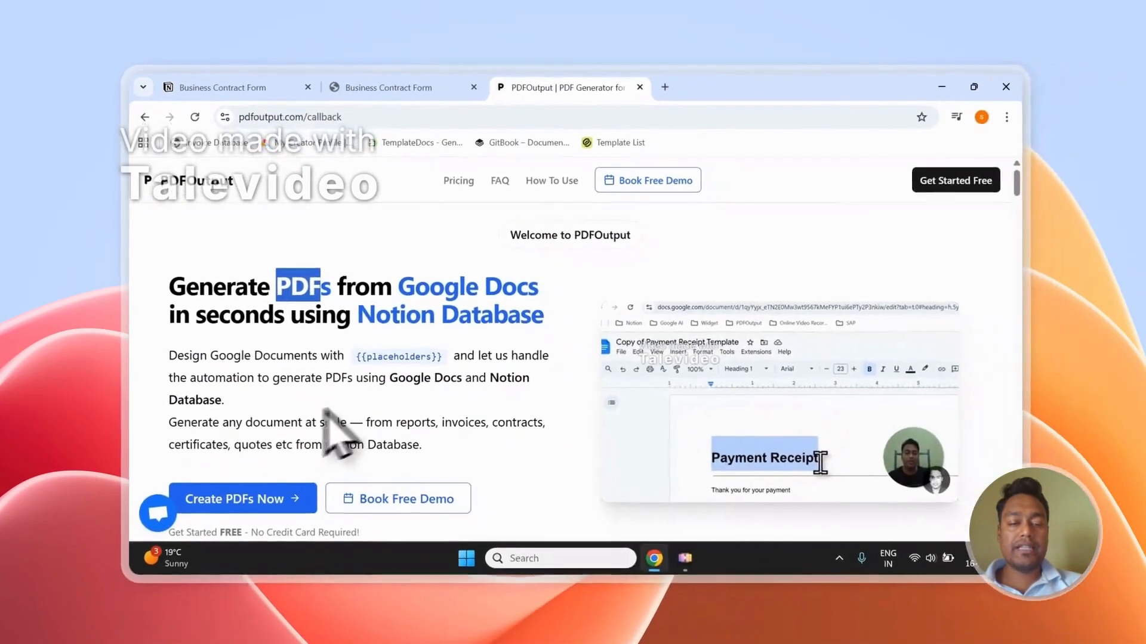
scroll(440, 478, down, 2)
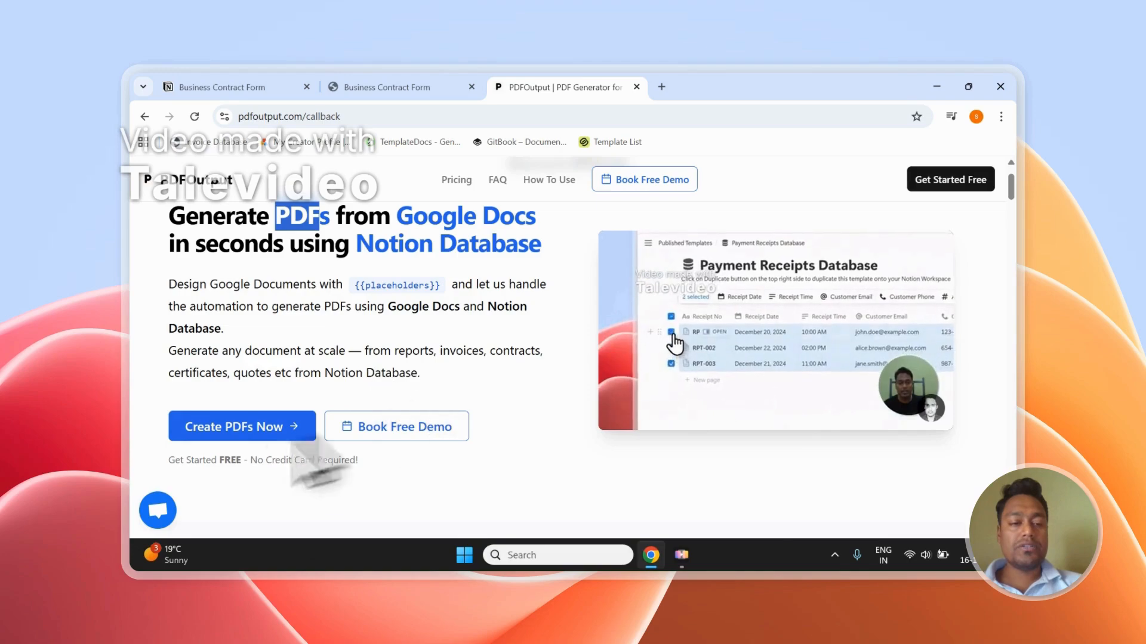
click(206, 431)
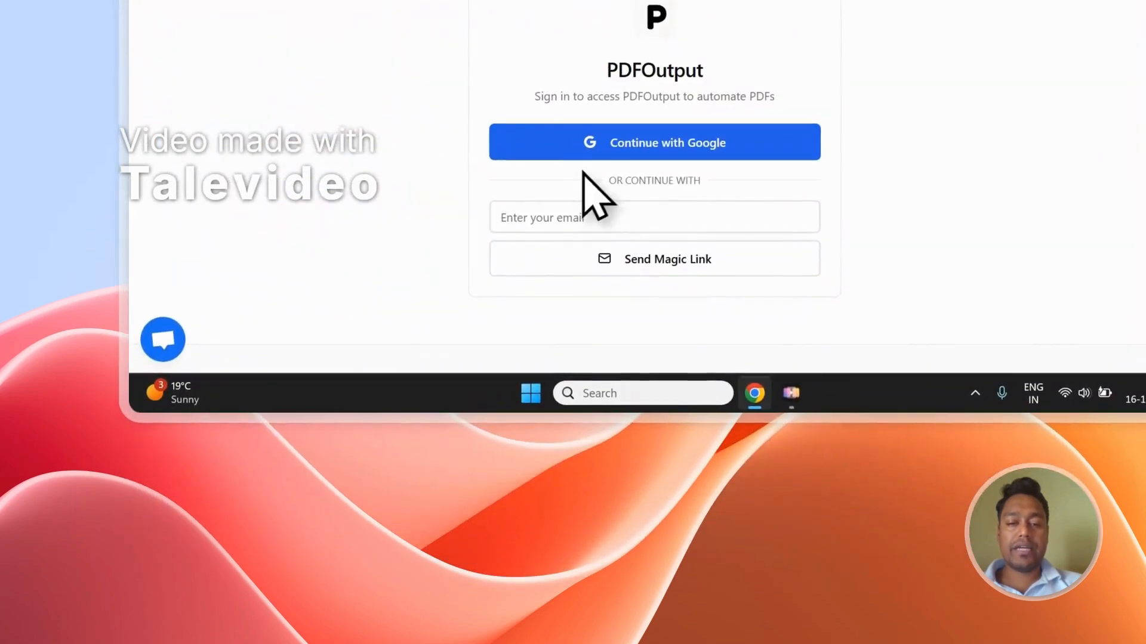
click(607, 145)
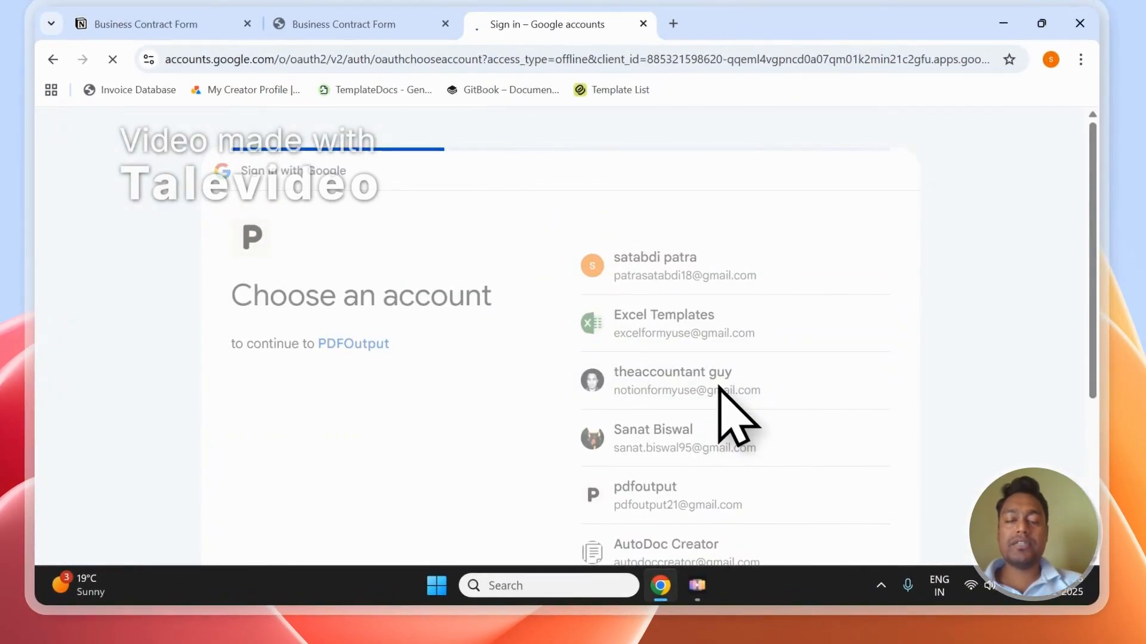
click(816, 432)
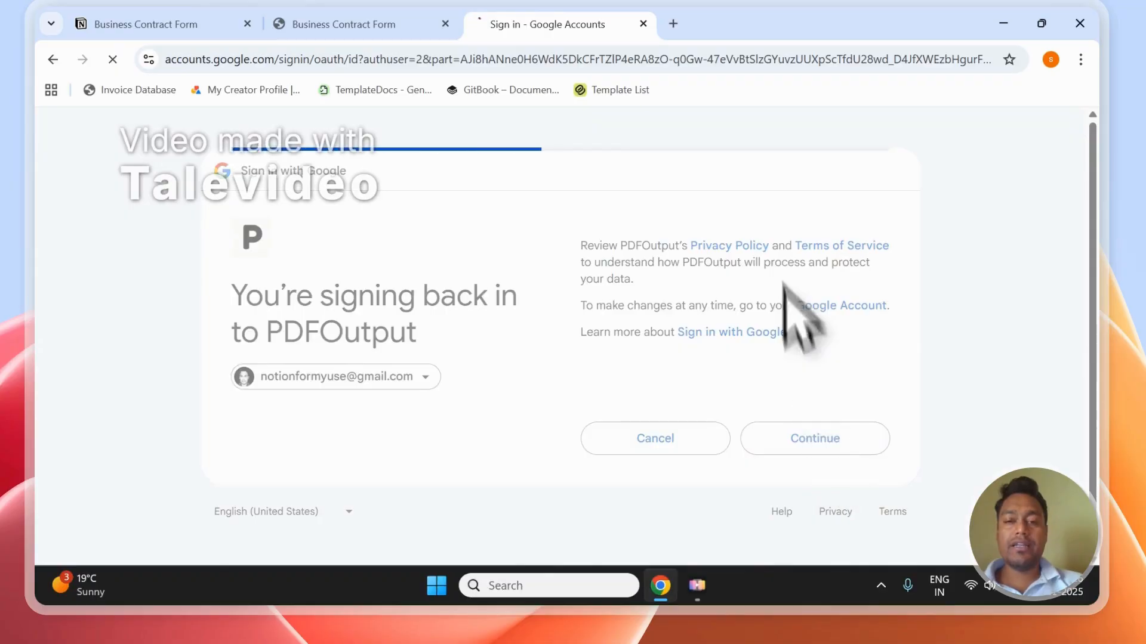
click(841, 554)
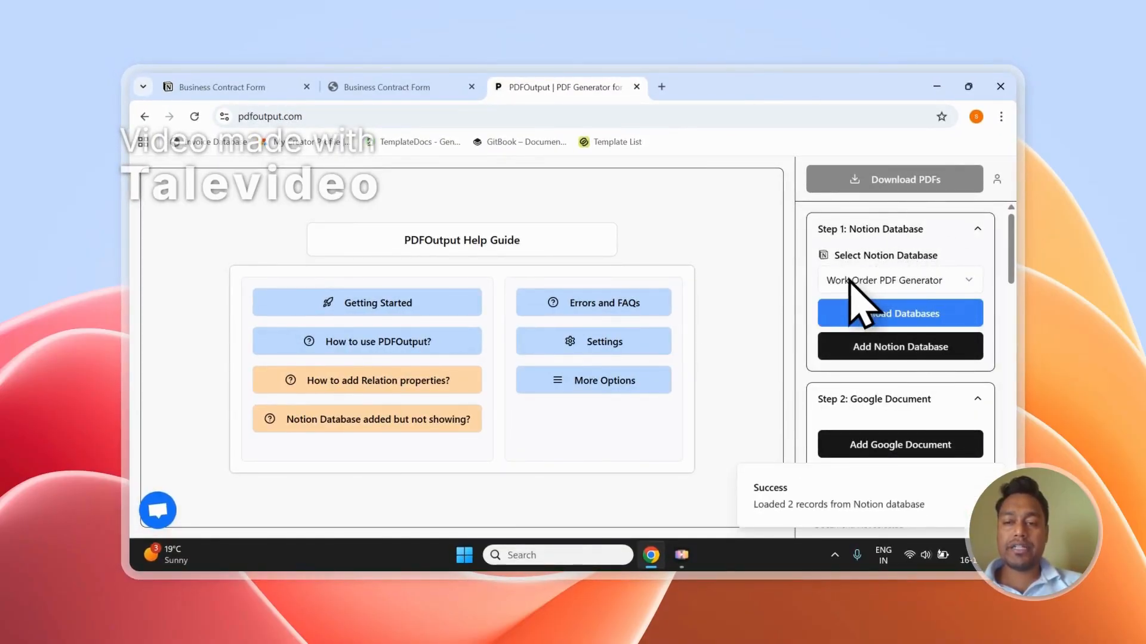
Look over the PDFOutput setup steps and property mapping, and start adding a new Notion database
scroll(888, 401, down, 2)
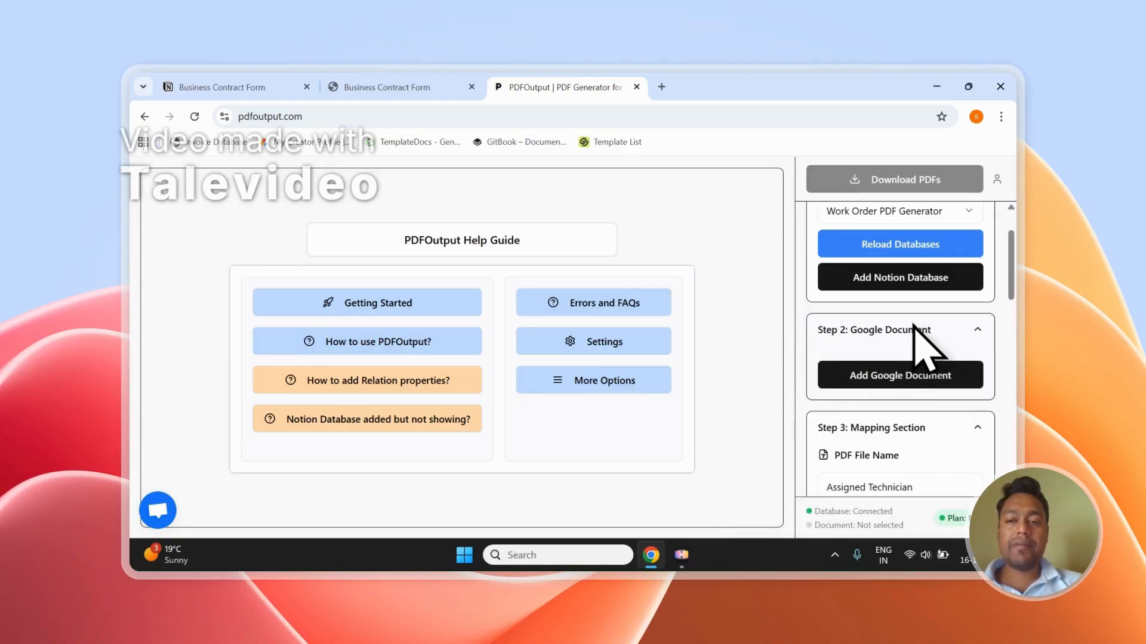
scroll(883, 352, down, 10)
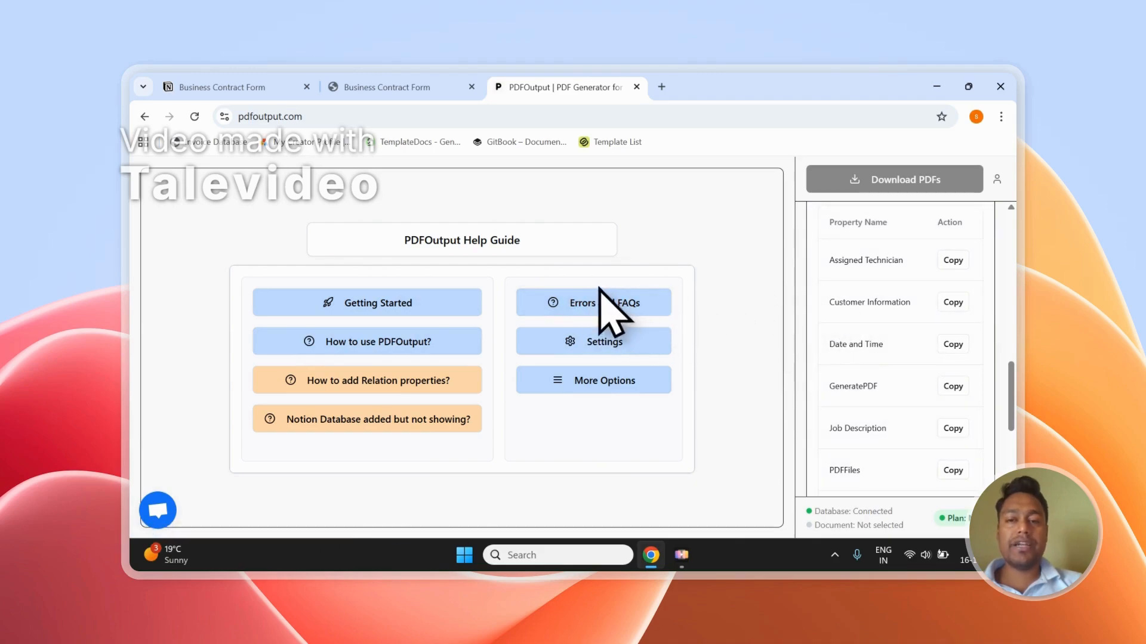
scroll(956, 331, up, 10)
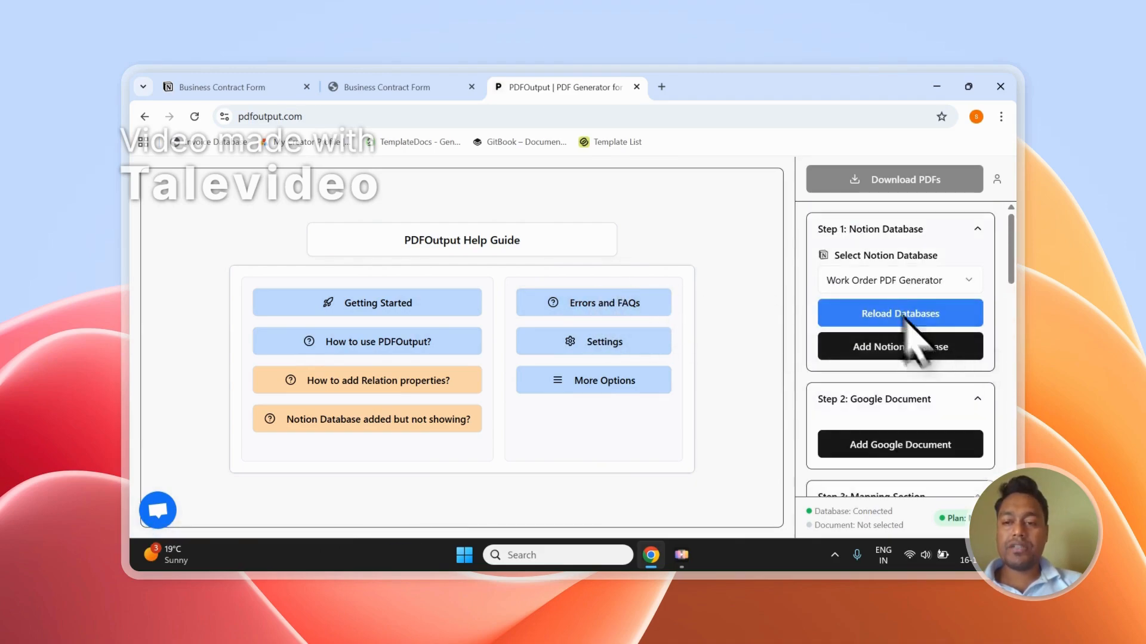
click(922, 354)
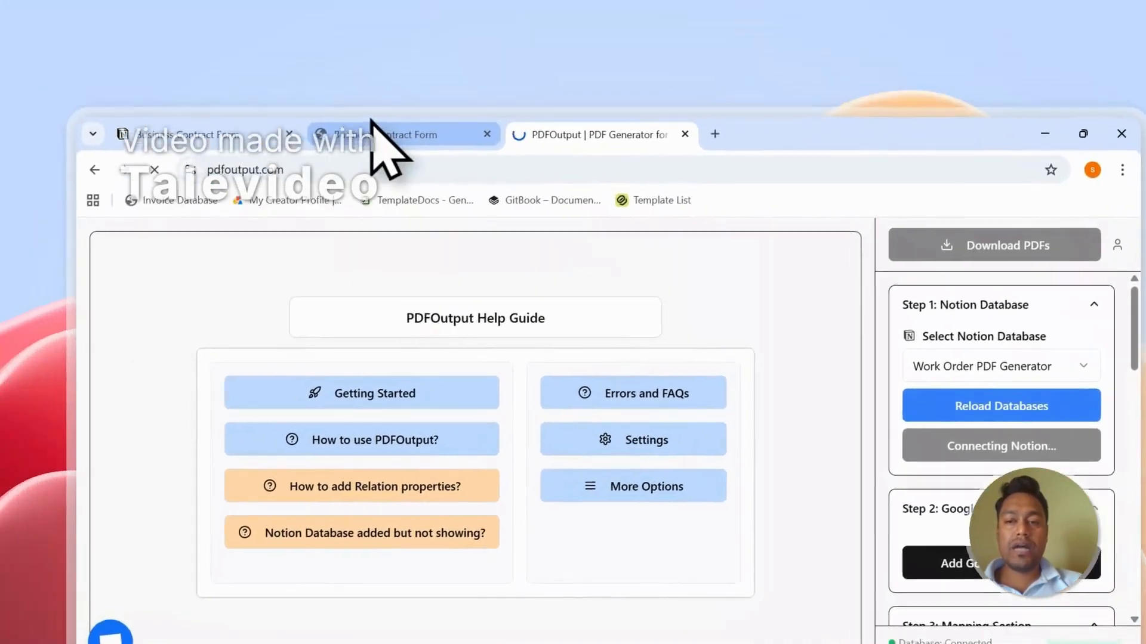
Copy the page title "Business Contract Form" from the Notion database page and return to the PDFOutput connection request
click(200, 26)
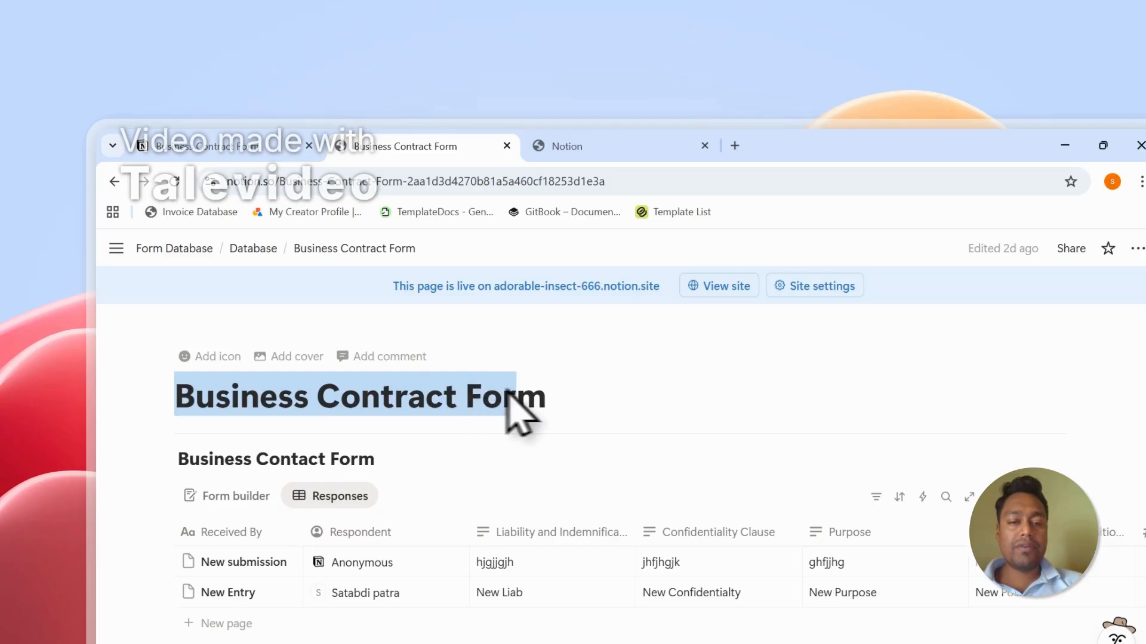
right_click(389, 399)
click(414, 372)
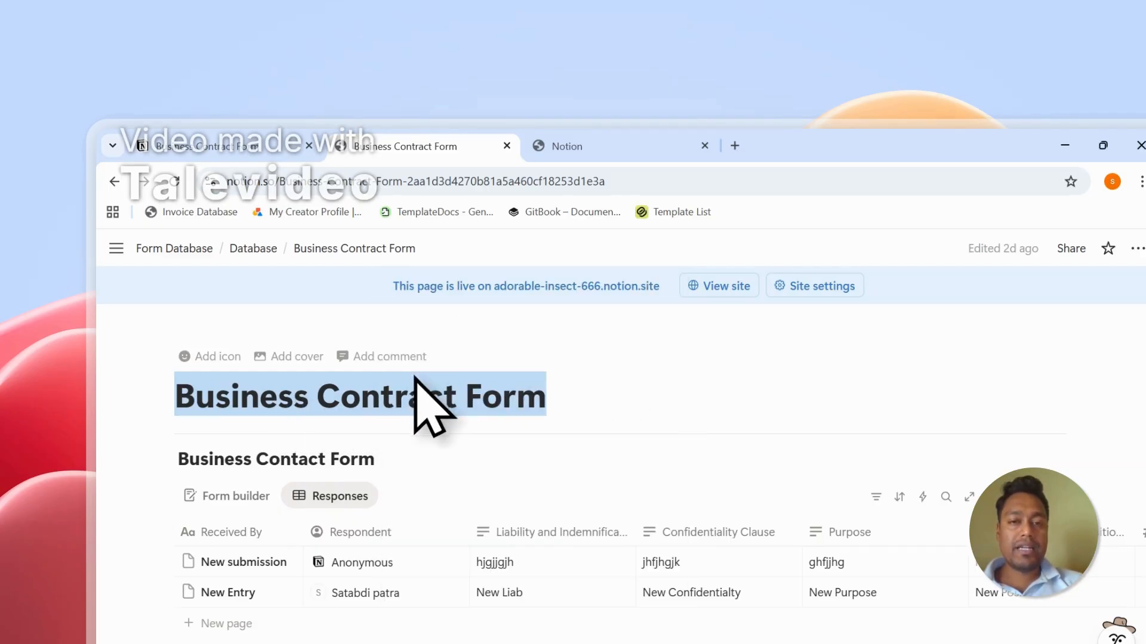
click(577, 147)
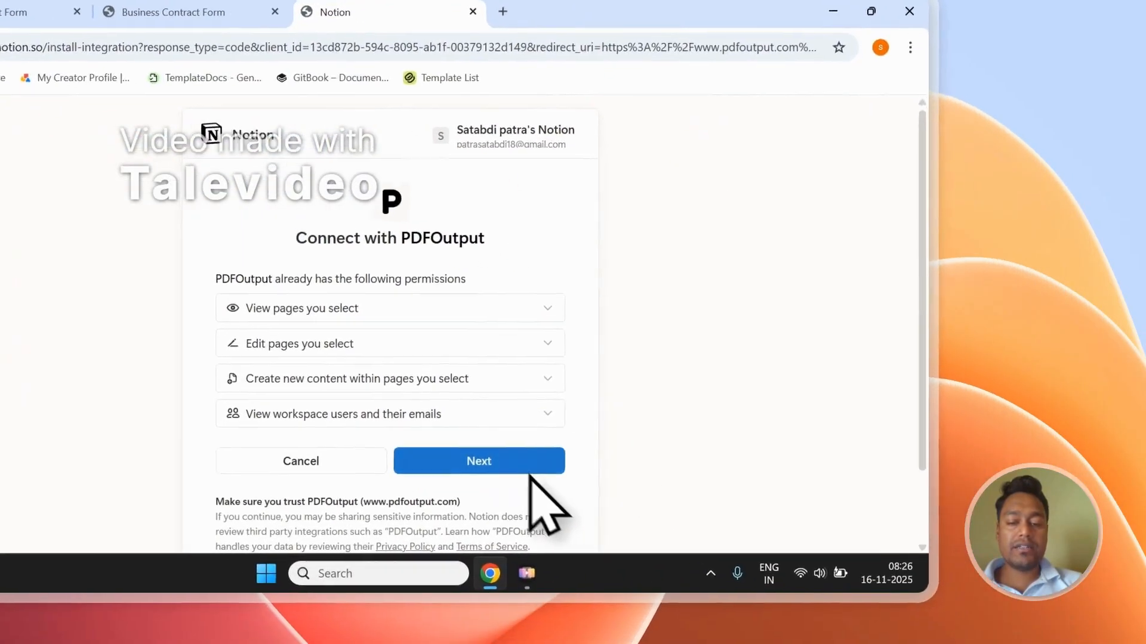
Accept PDFOutput's Notion permissions and choose to select pages to share with it, opening the page selection
click(532, 471)
click(239, 394)
click(238, 331)
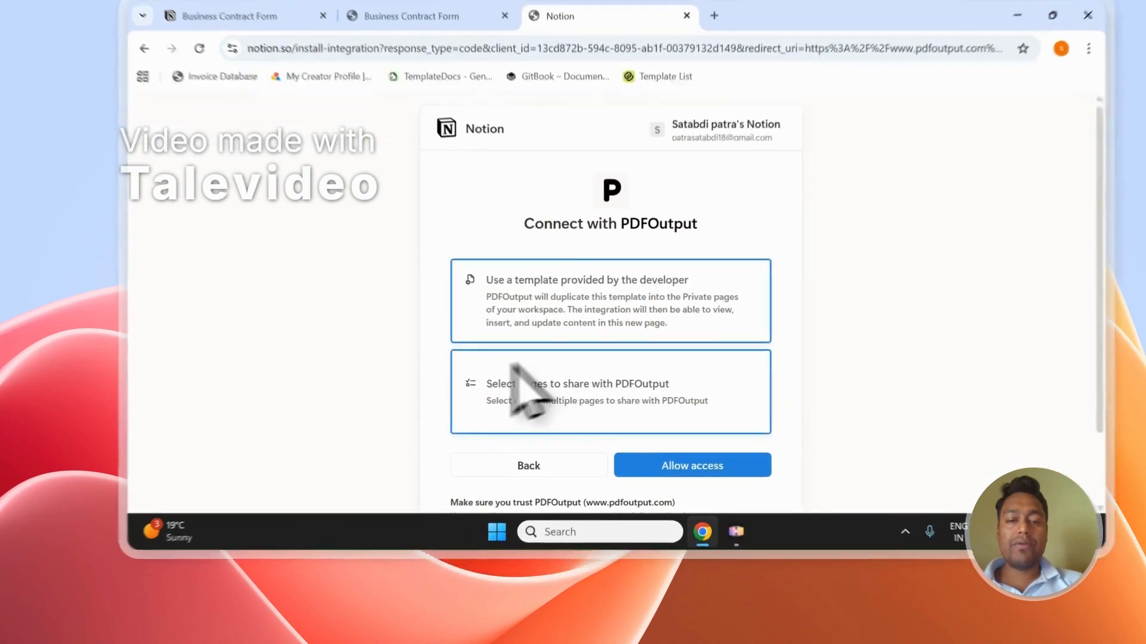
click(466, 411)
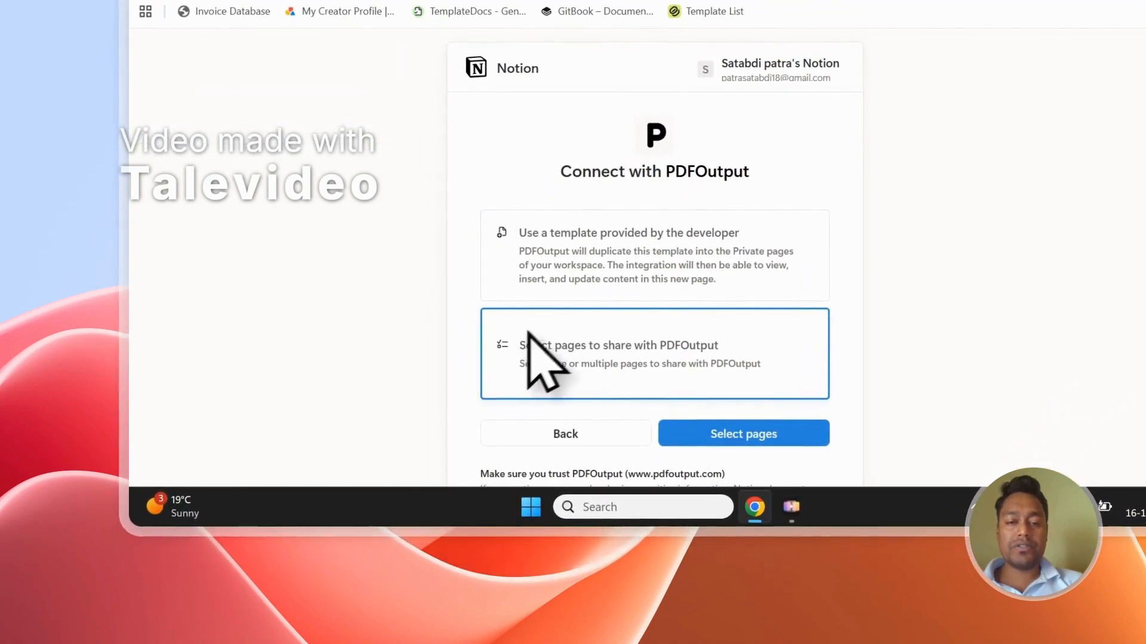
scroll(537, 338, down, 2)
click(799, 349)
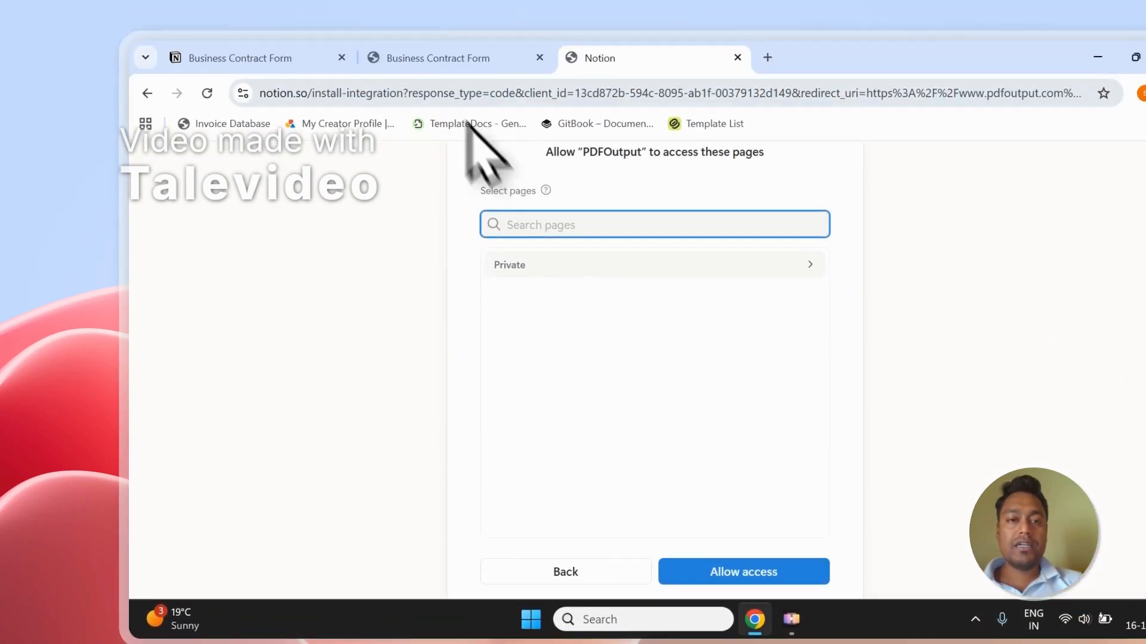
Copy the title "Business Contract Form" from the Notion page and search for it among the pages to share
click(441, 134)
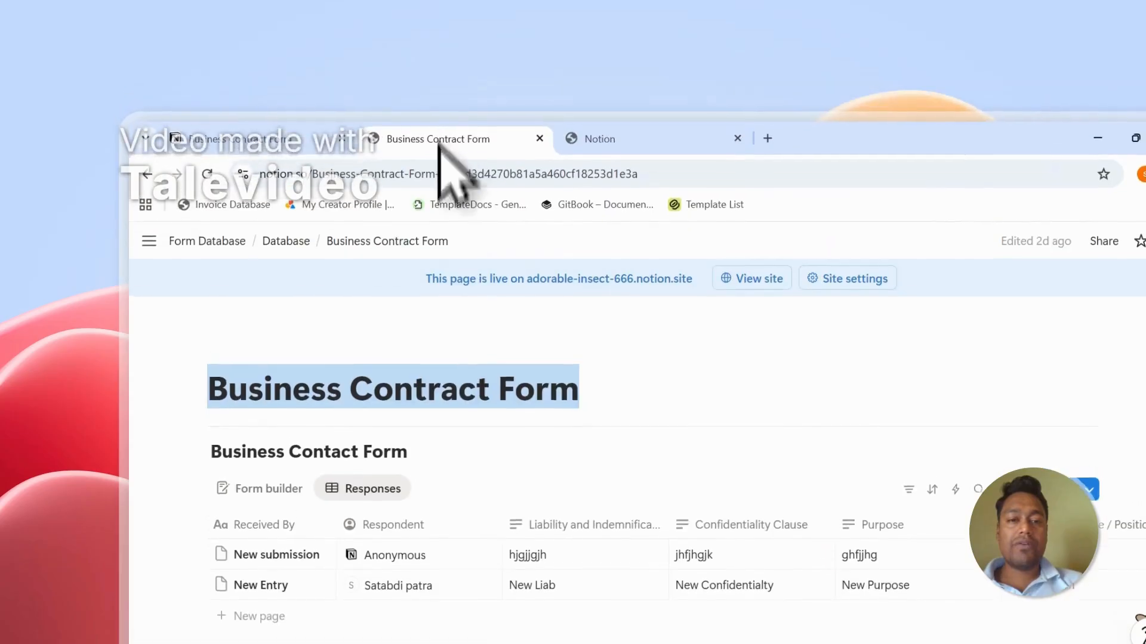
right_click(434, 394)
click(484, 366)
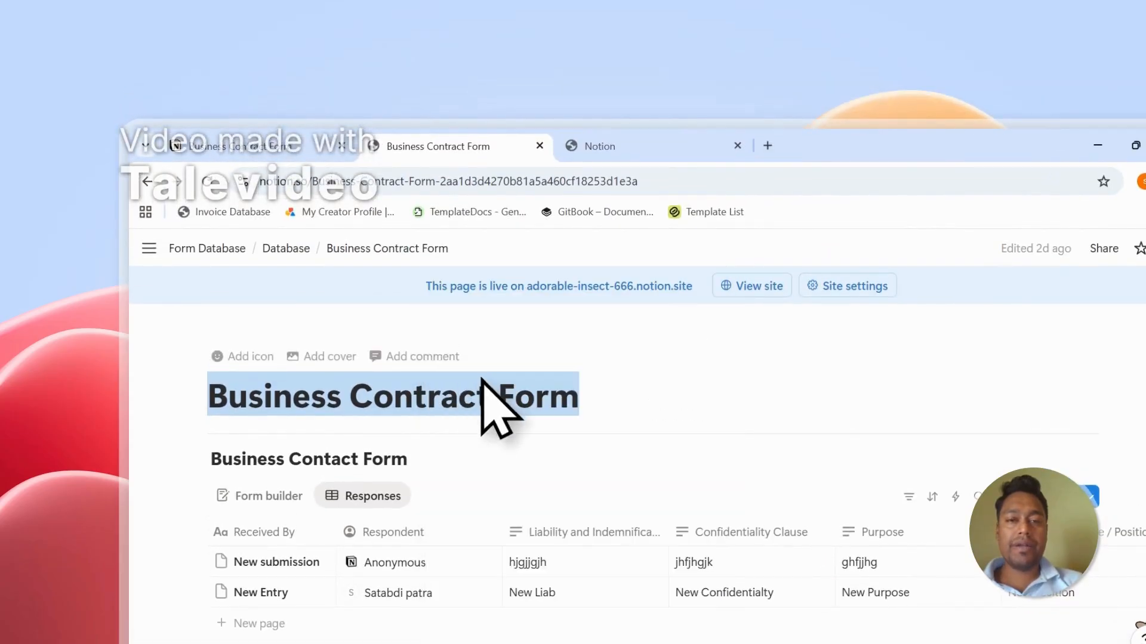
click(651, 148)
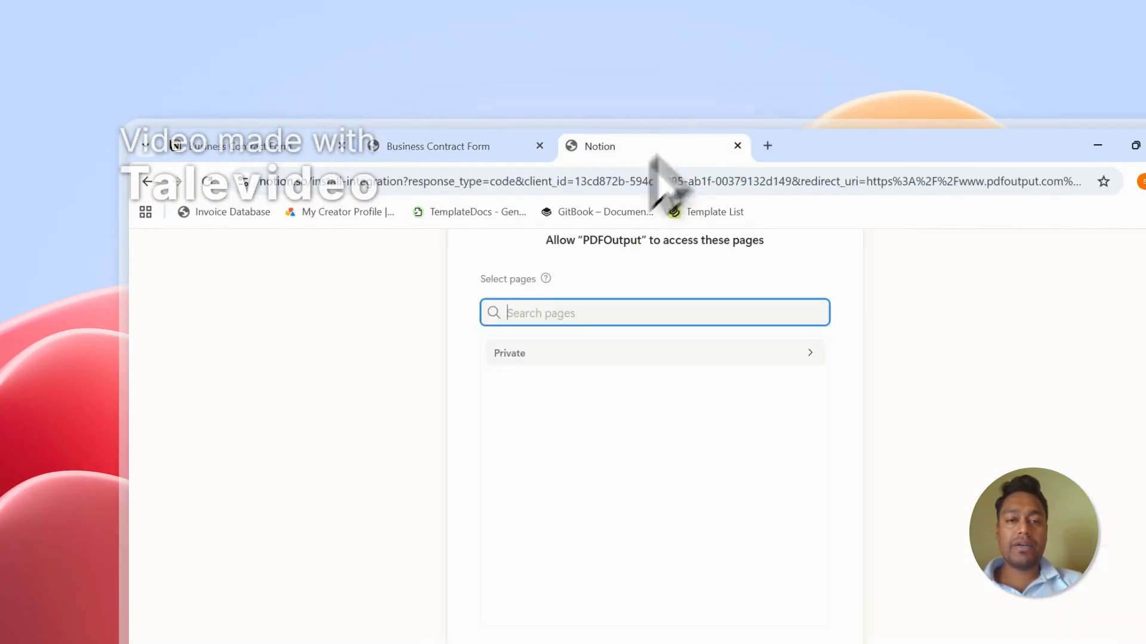
right_click(525, 318)
click(555, 499)
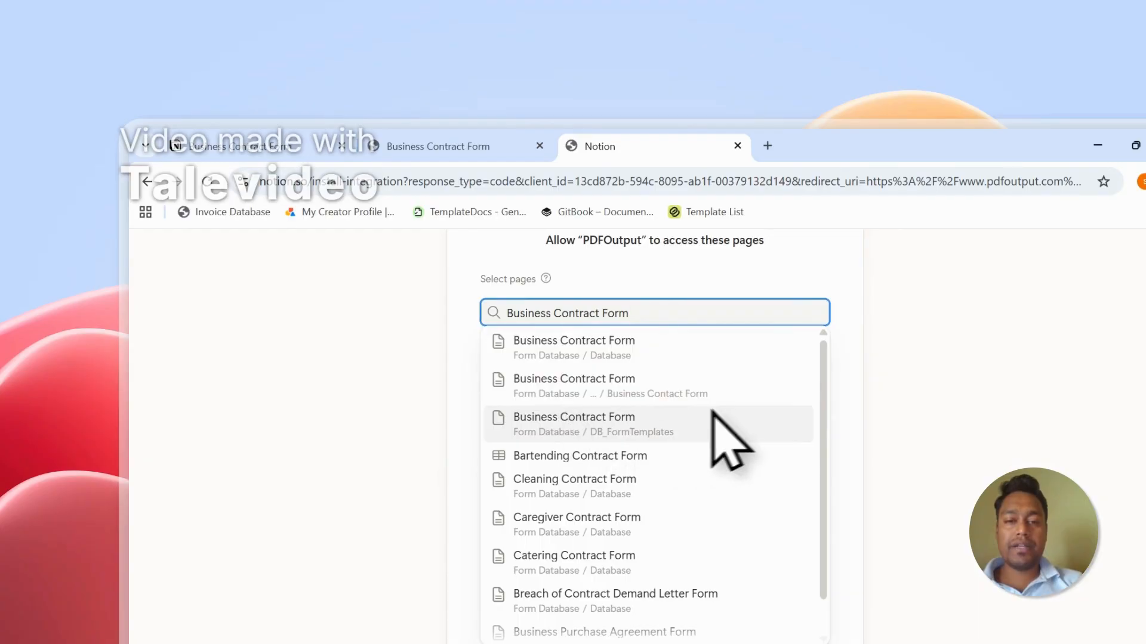
Select the Business Contract Form page under Form Database / Database for access and check it in the Private pages list
click(676, 341)
click(781, 288)
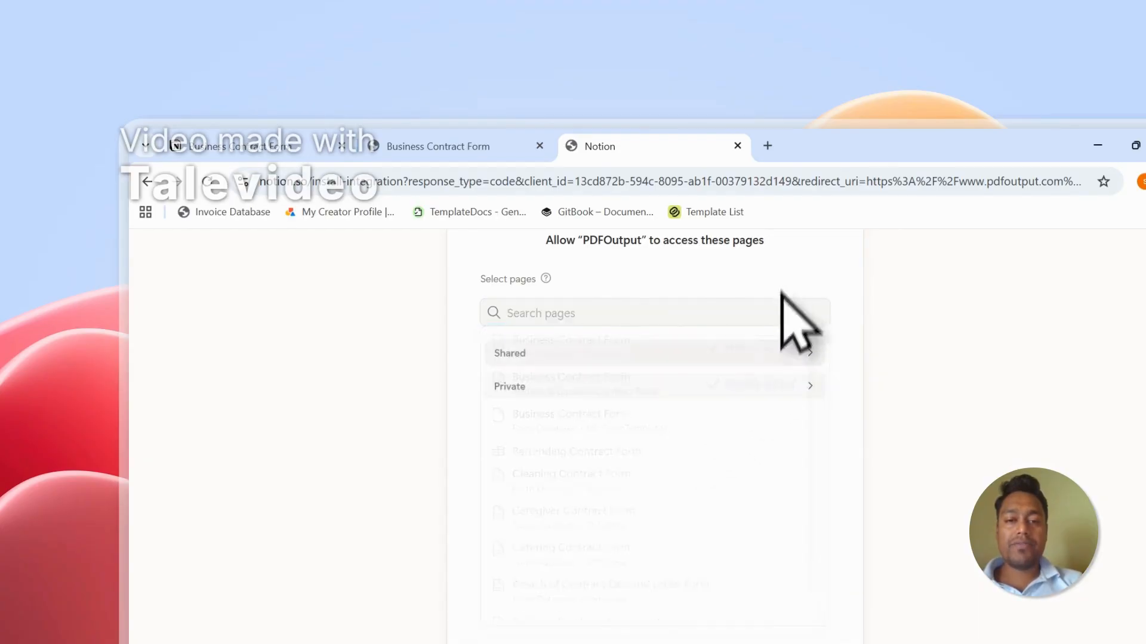
click(624, 478)
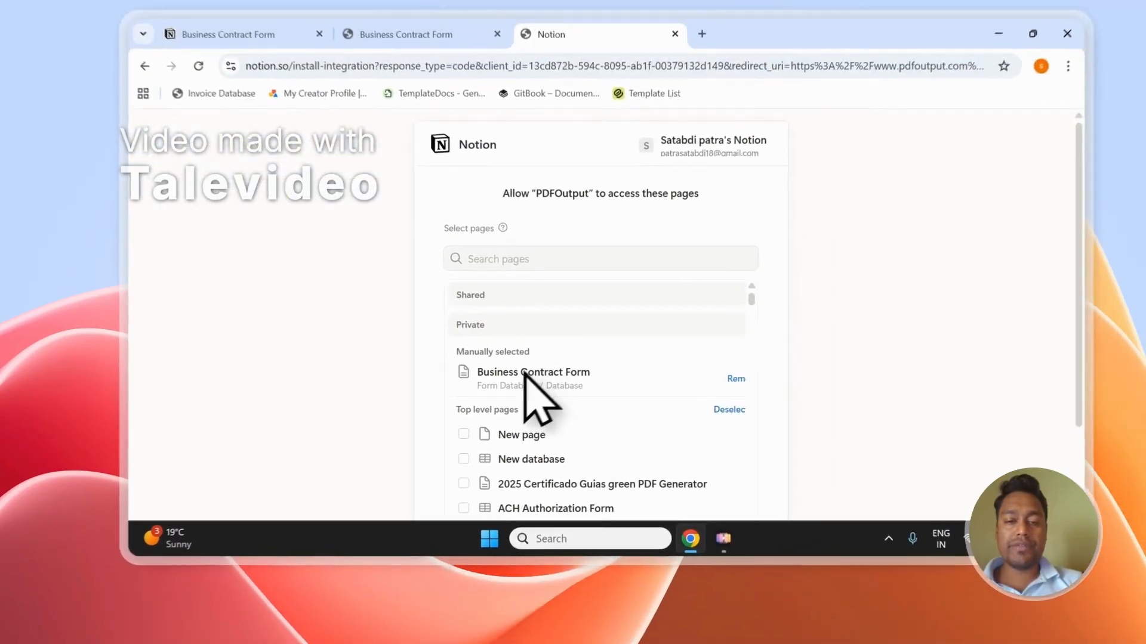
scroll(579, 268, down, 2)
scroll(515, 251, up, 3)
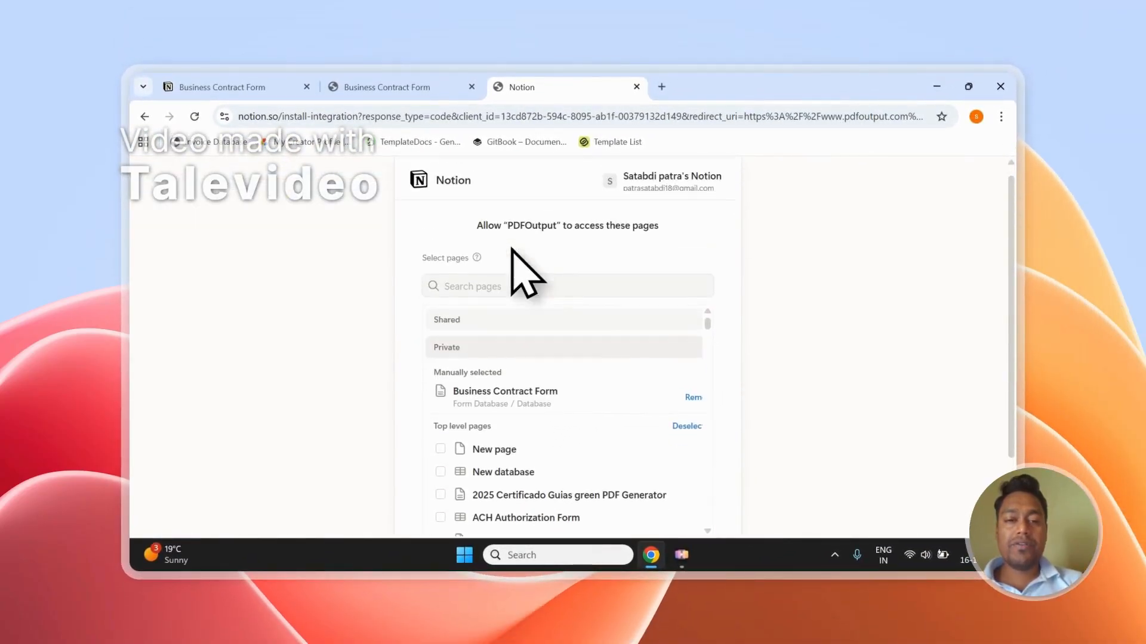
click(507, 296)
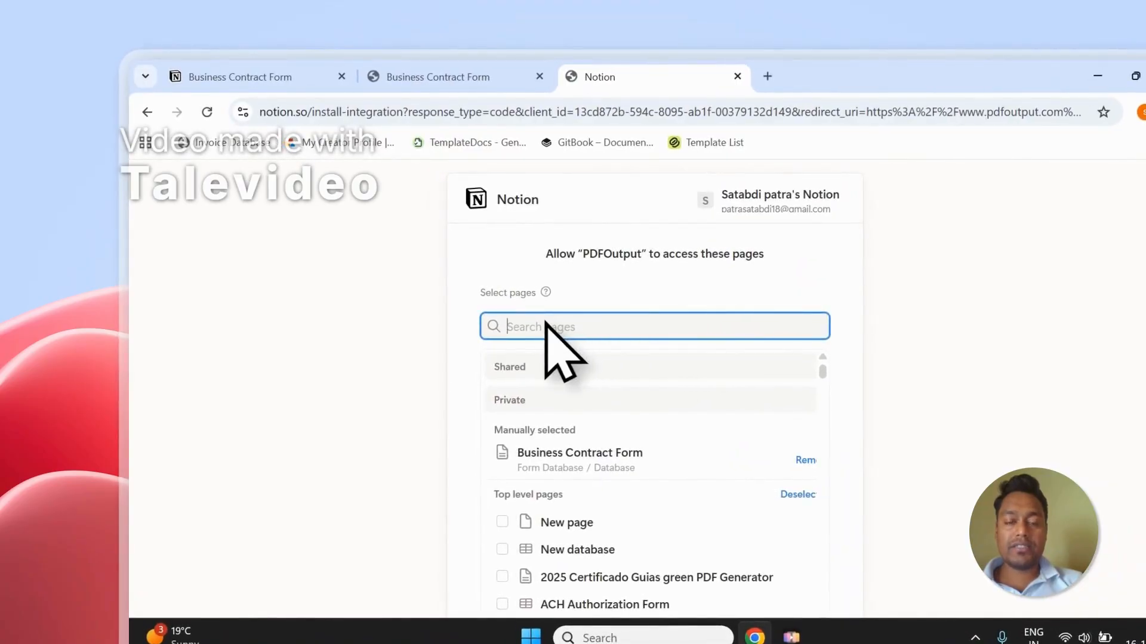
scroll(609, 358, down, 5)
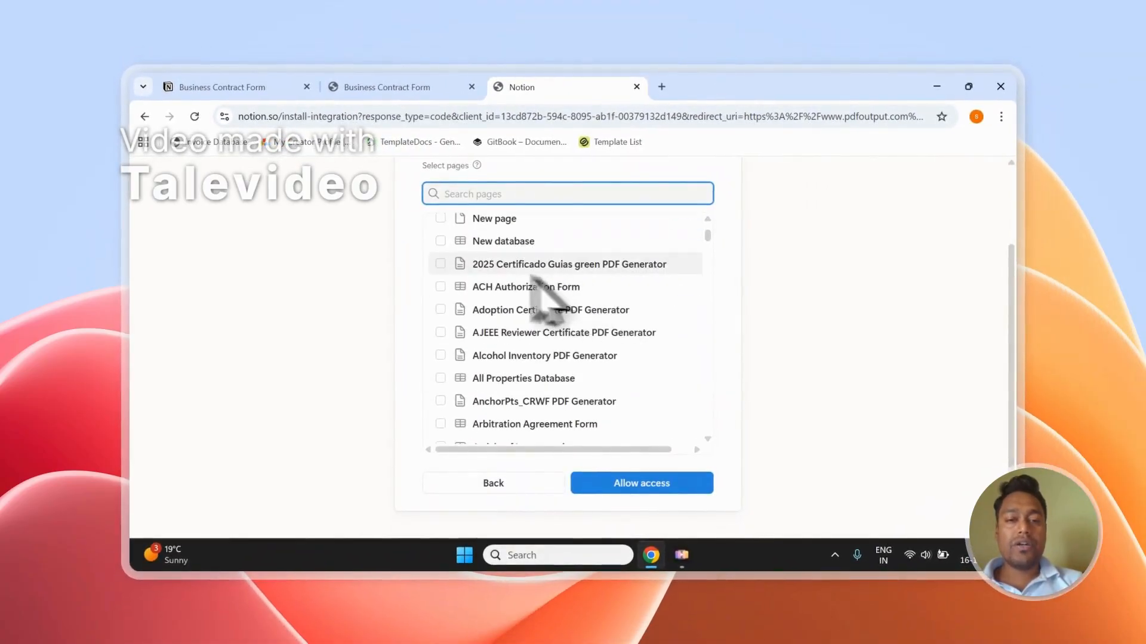
scroll(468, 255, up, 2)
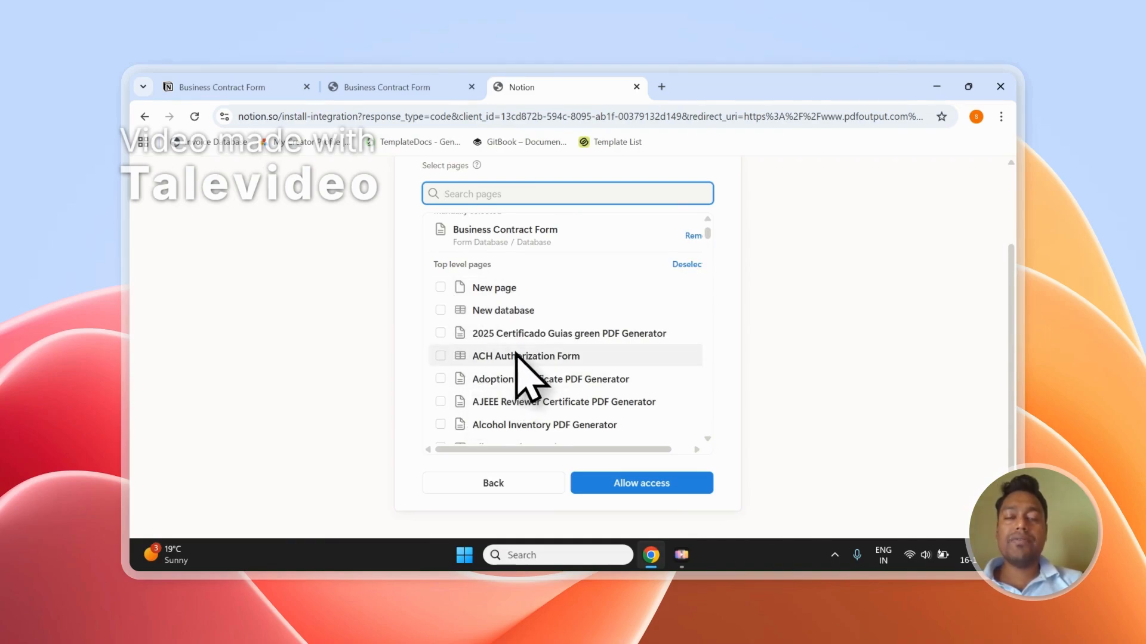
Check the Business Contract Form page in Notion and allow PDFOutput to access the selected page
scroll(516, 353, up, 5)
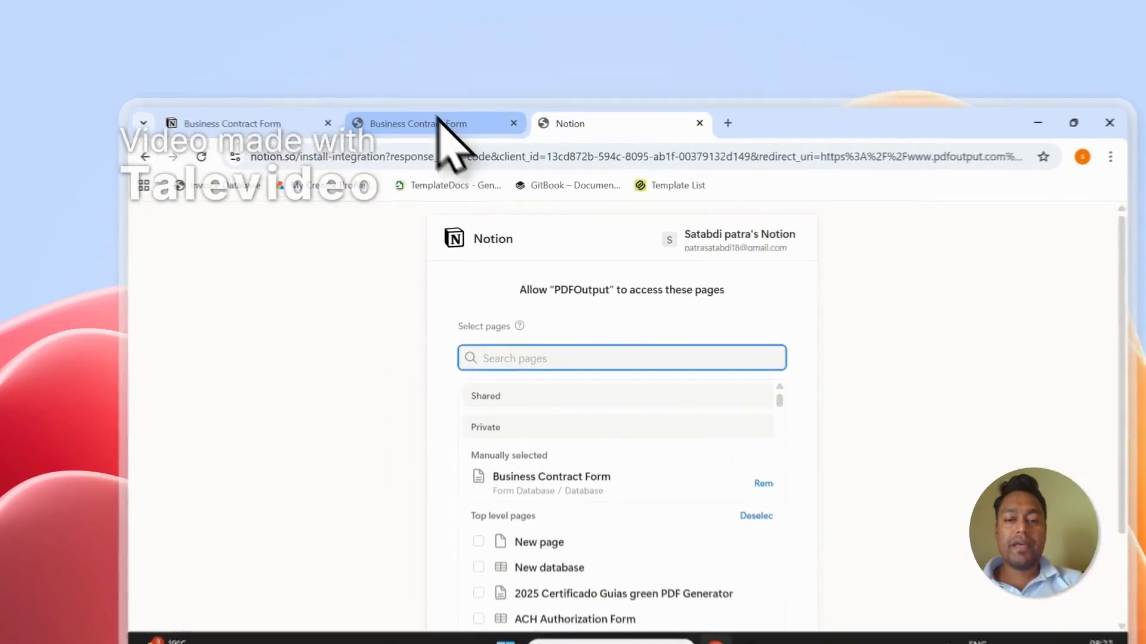
click(418, 87)
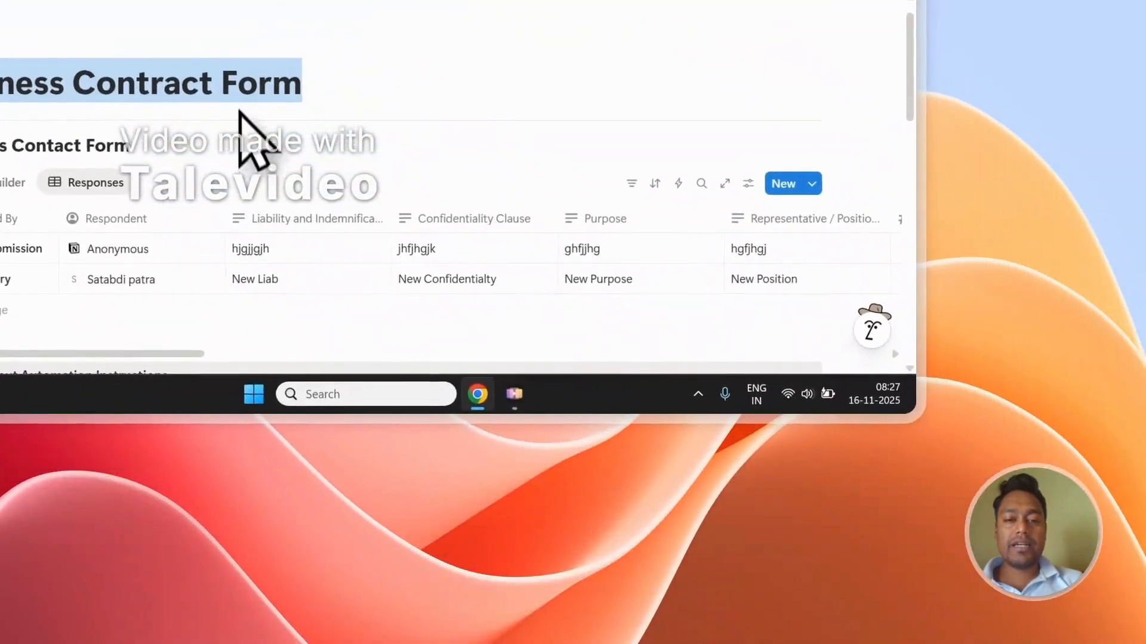
click(444, 210)
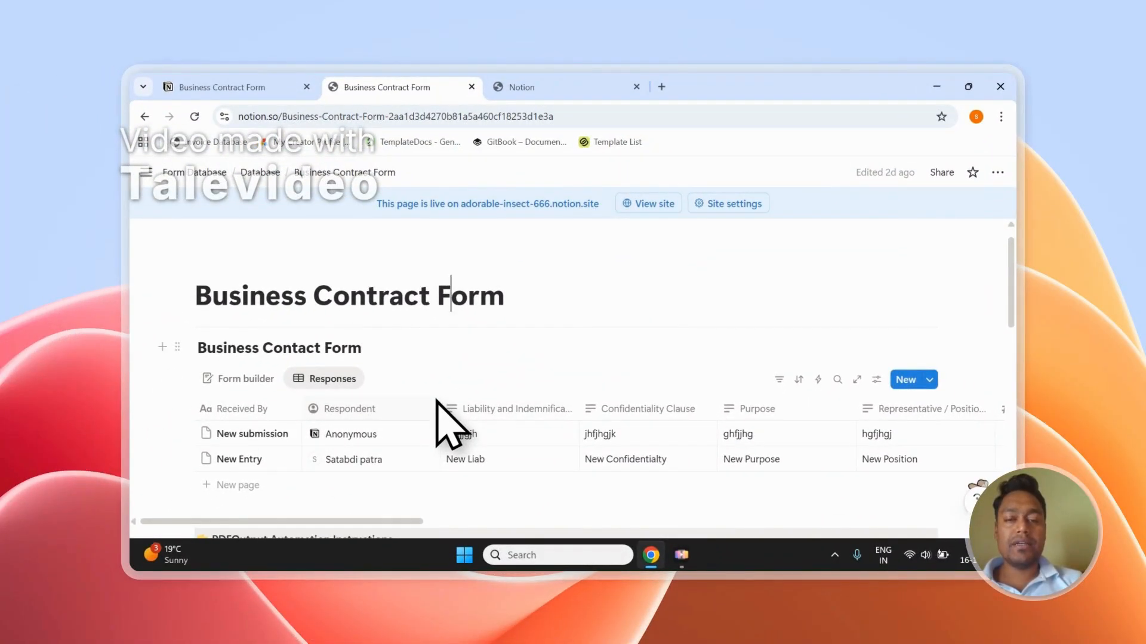
click(522, 86)
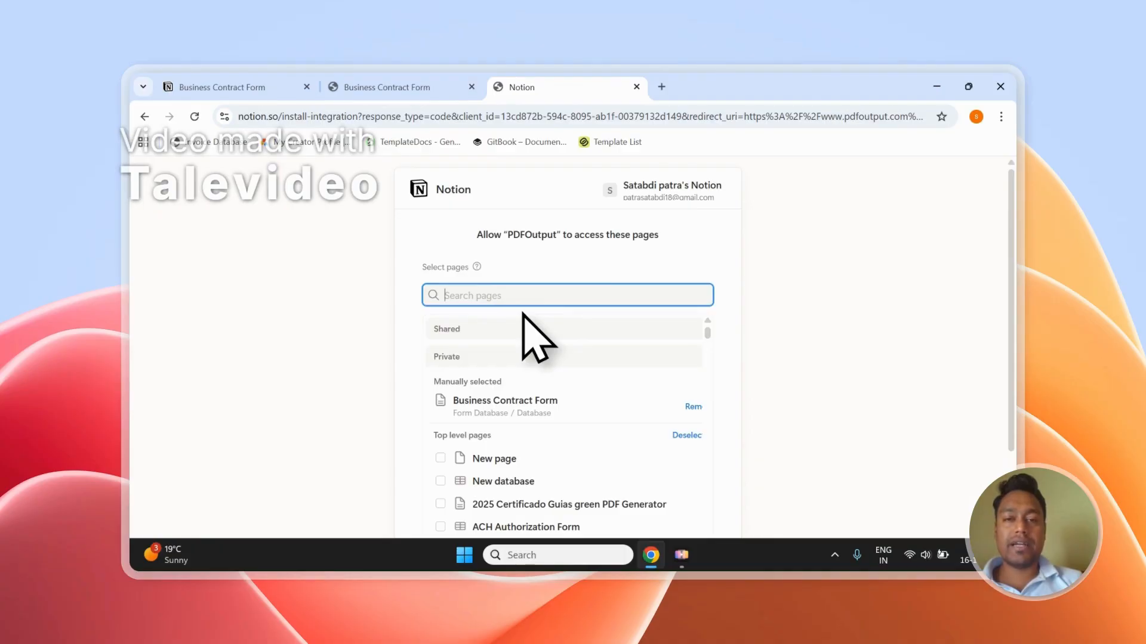
drag(1011, 233, 1011, 307)
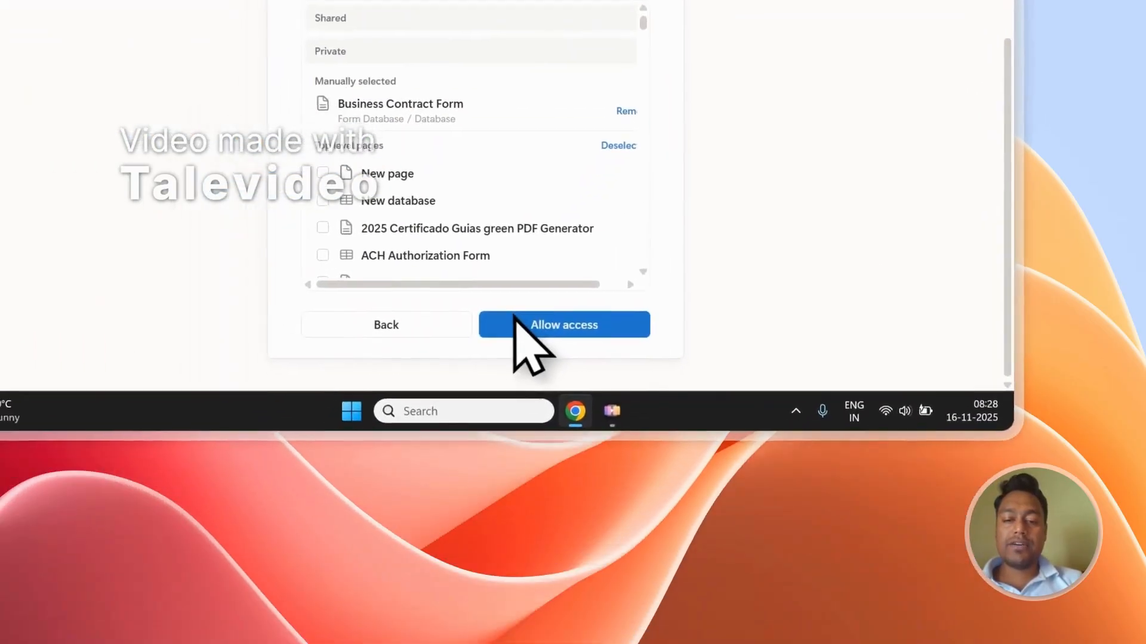
click(516, 321)
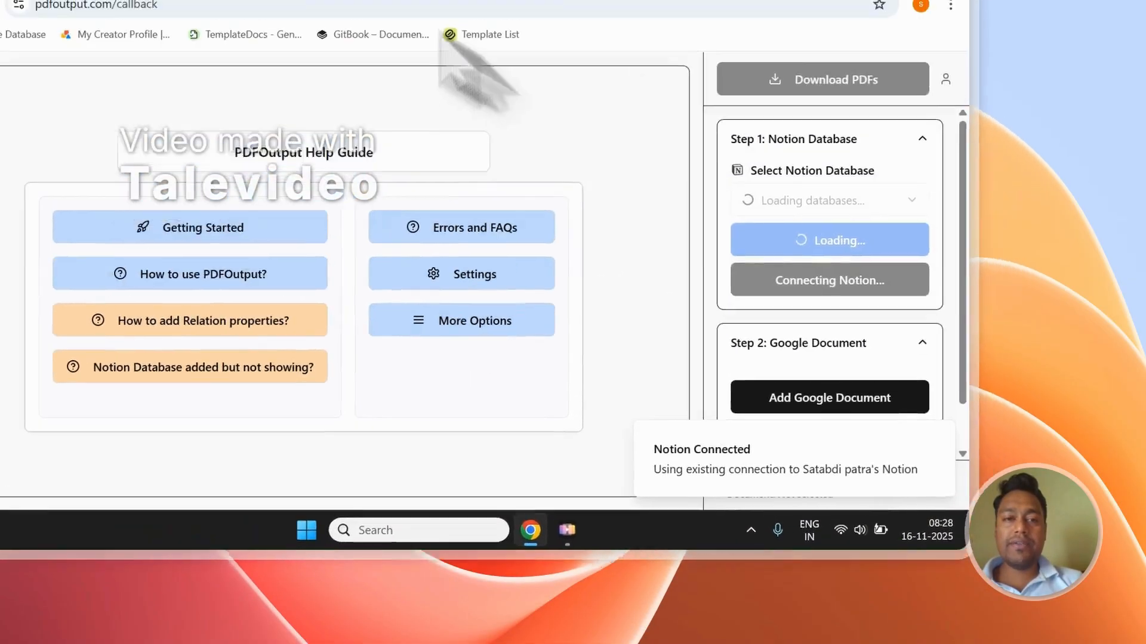
Reload the PDFOutput page and choose Business Contact as the Notion database
click(447, 123)
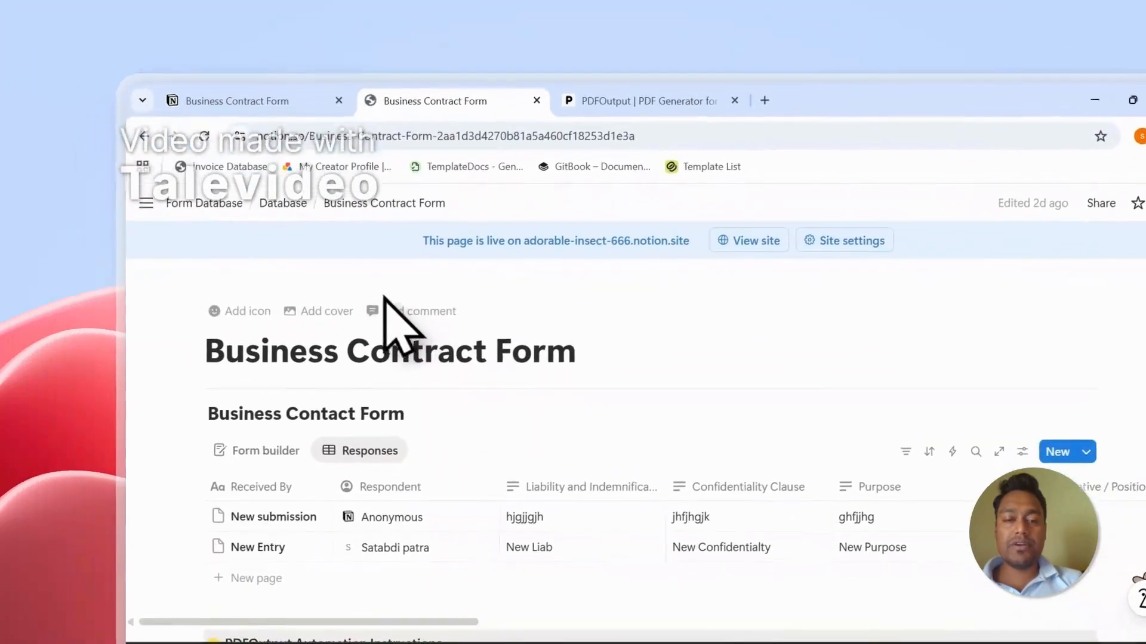
click(603, 91)
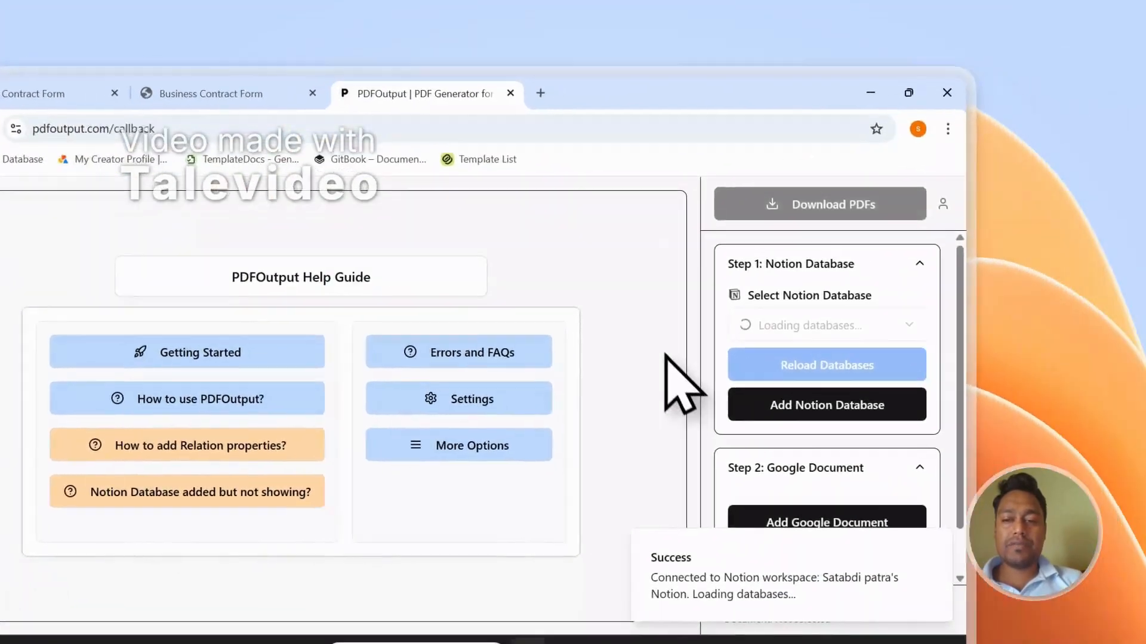
click(776, 333)
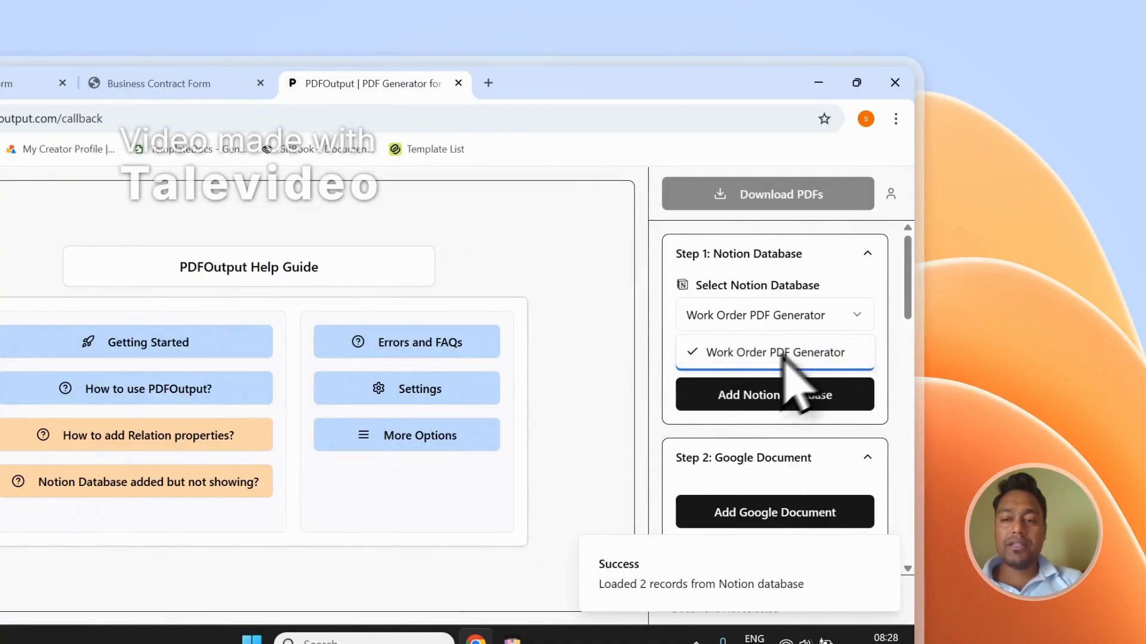
click(781, 355)
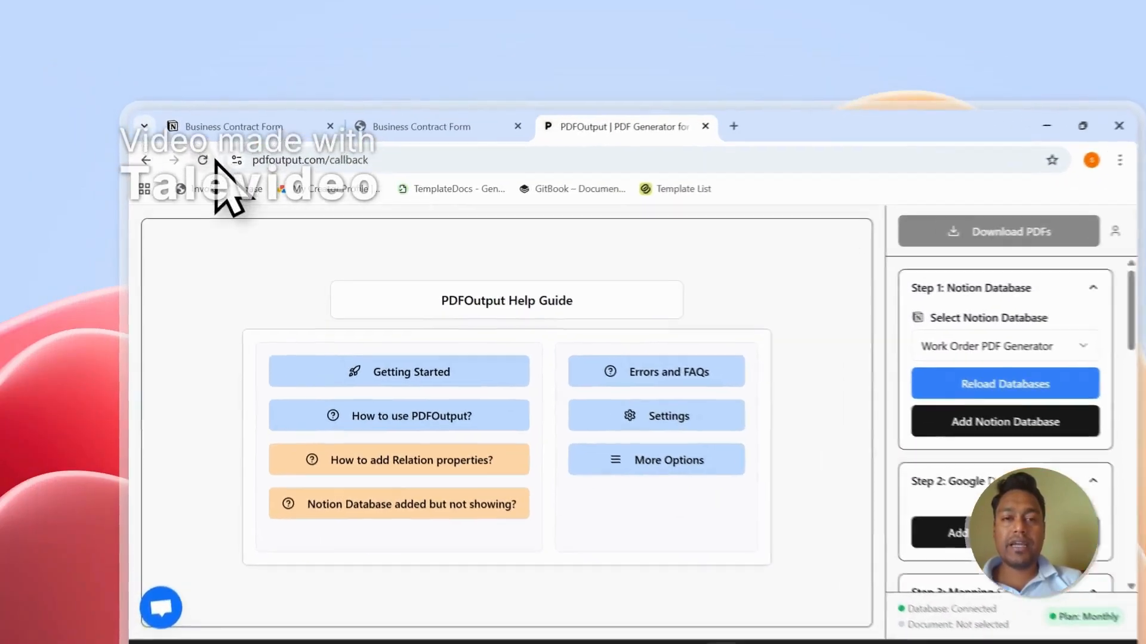
click(195, 116)
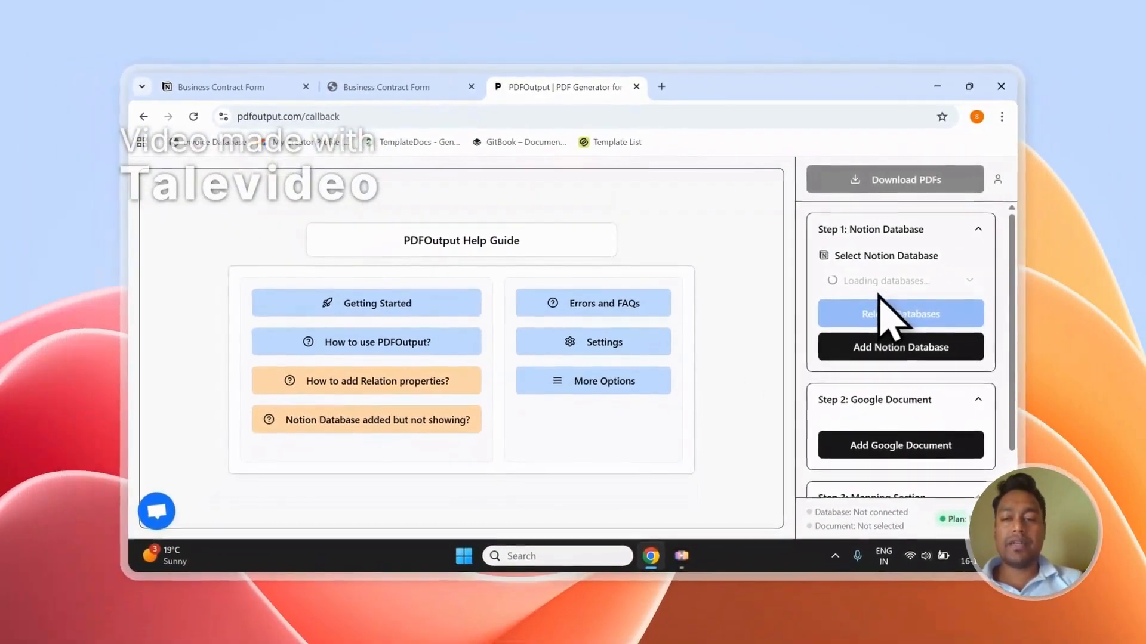
click(878, 286)
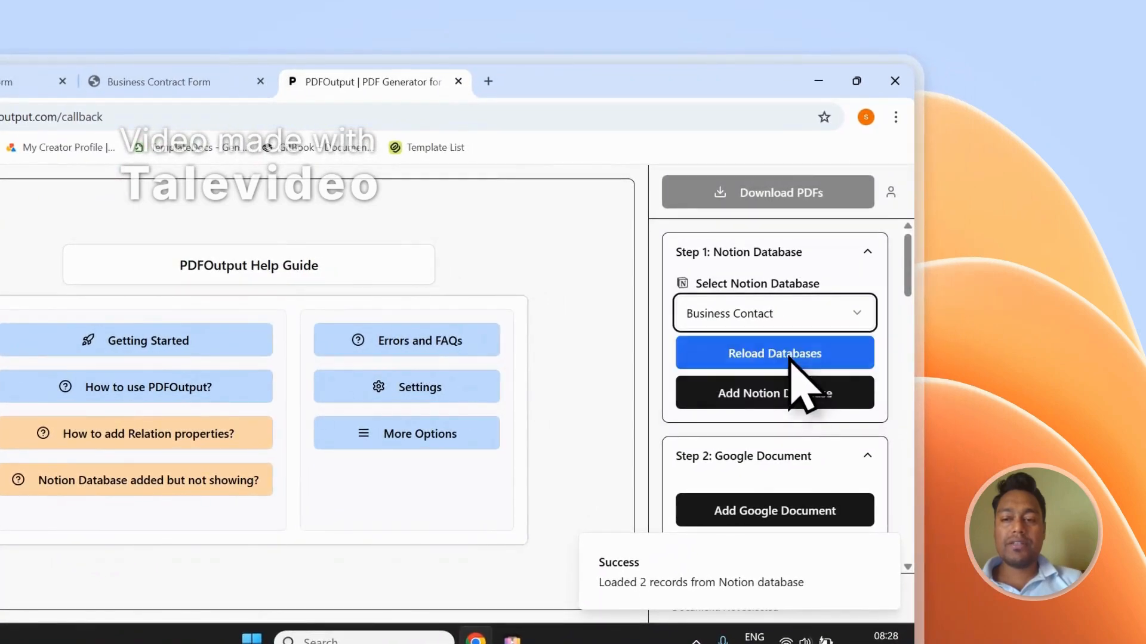
Review the Business Contact properties listed in PDFOutput's mapping section and compare them with the Notion form's responses table
drag(908, 276, 911, 362)
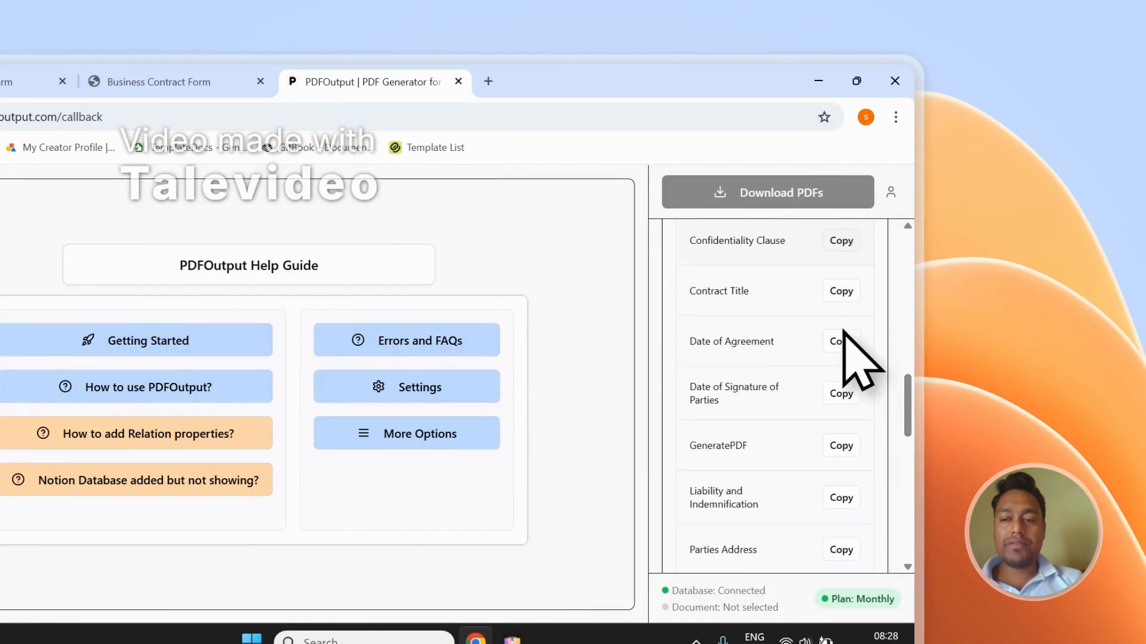
scroll(782, 328, down, 10)
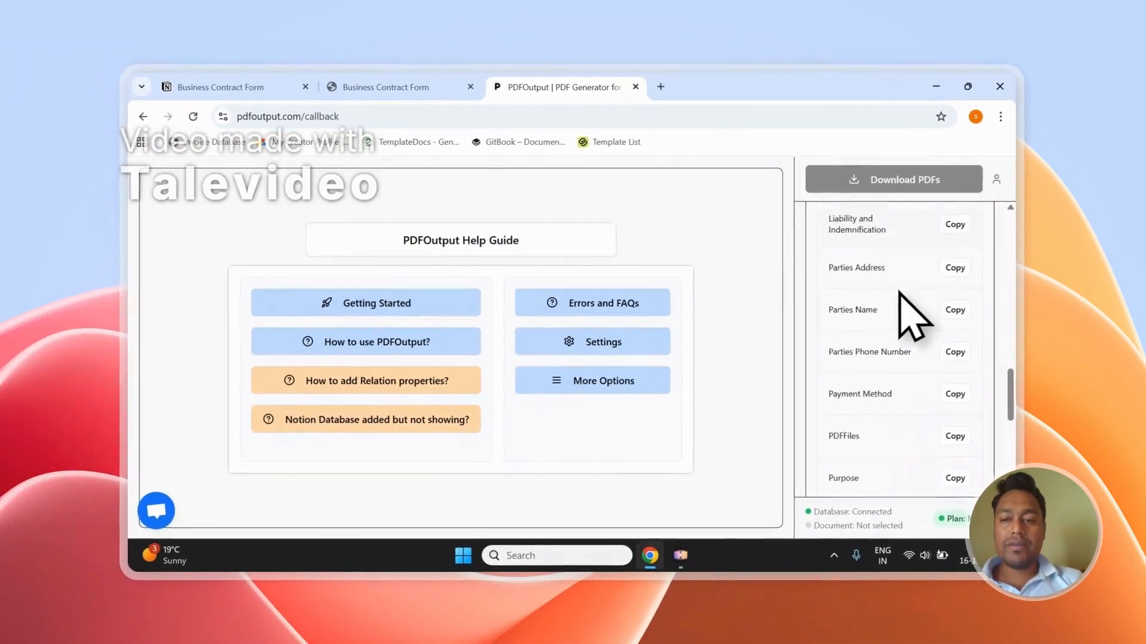
scroll(895, 310, up, 5)
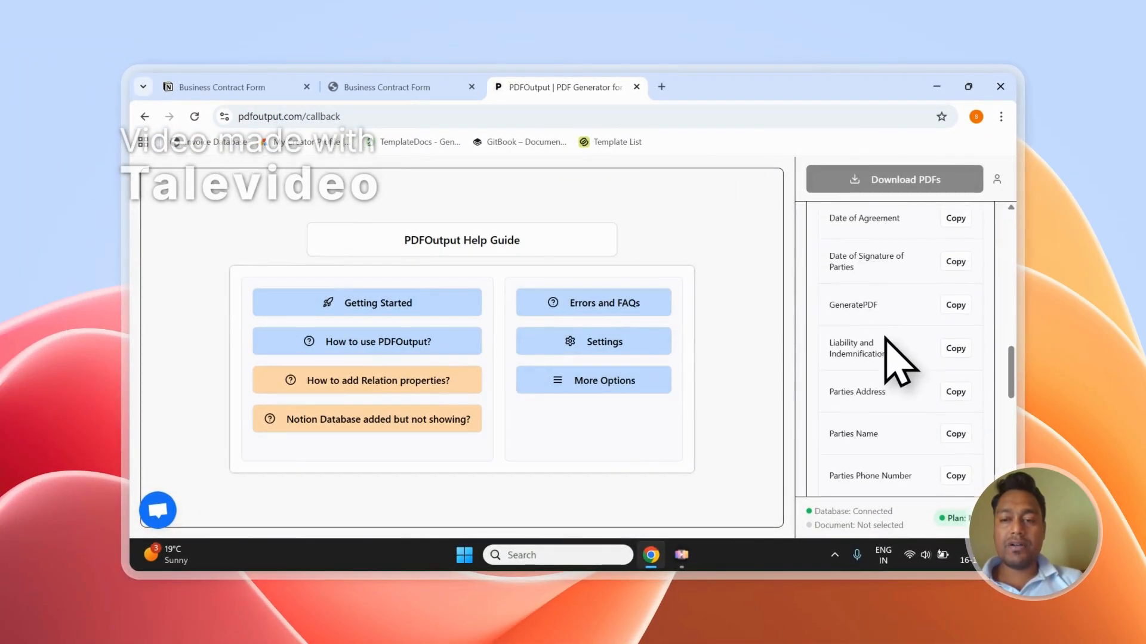
click(442, 87)
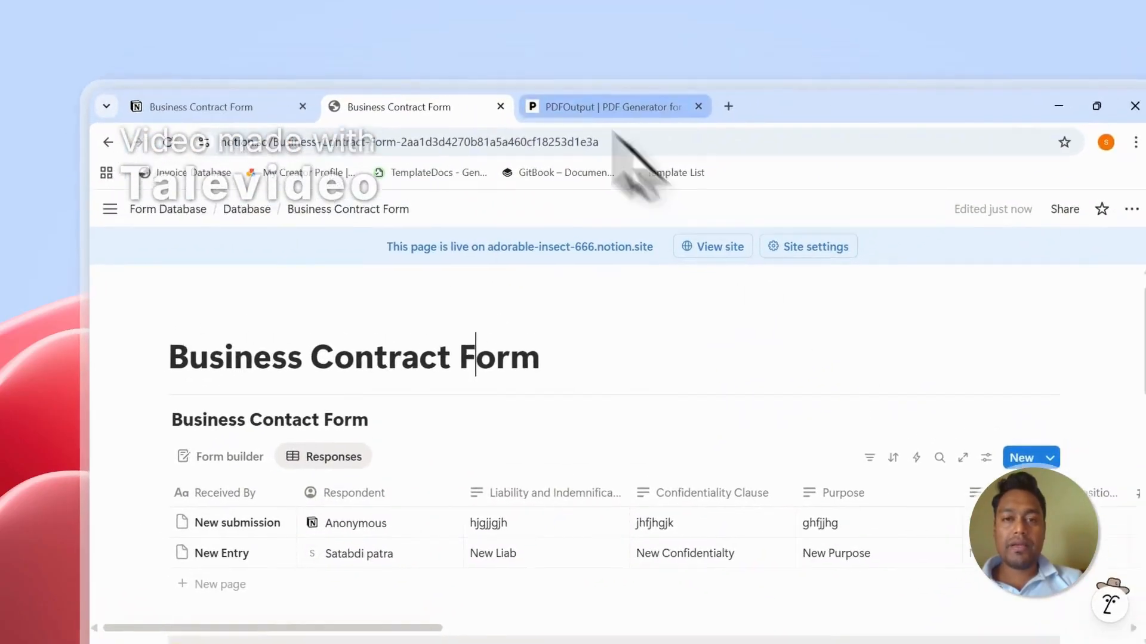
click(645, 78)
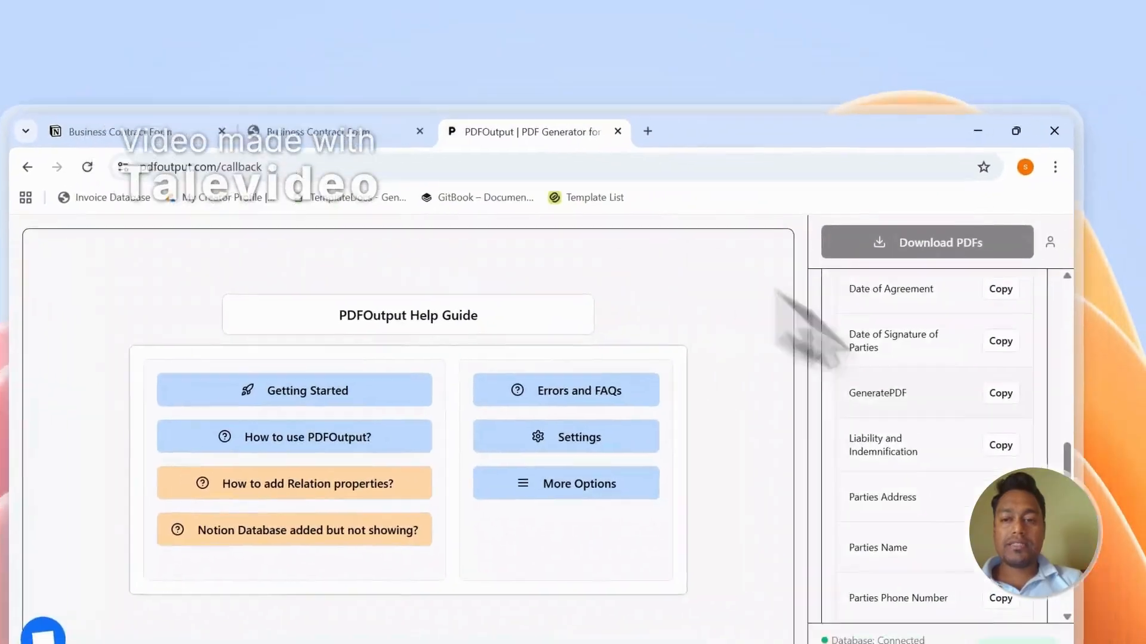
scroll(799, 352, up, 5)
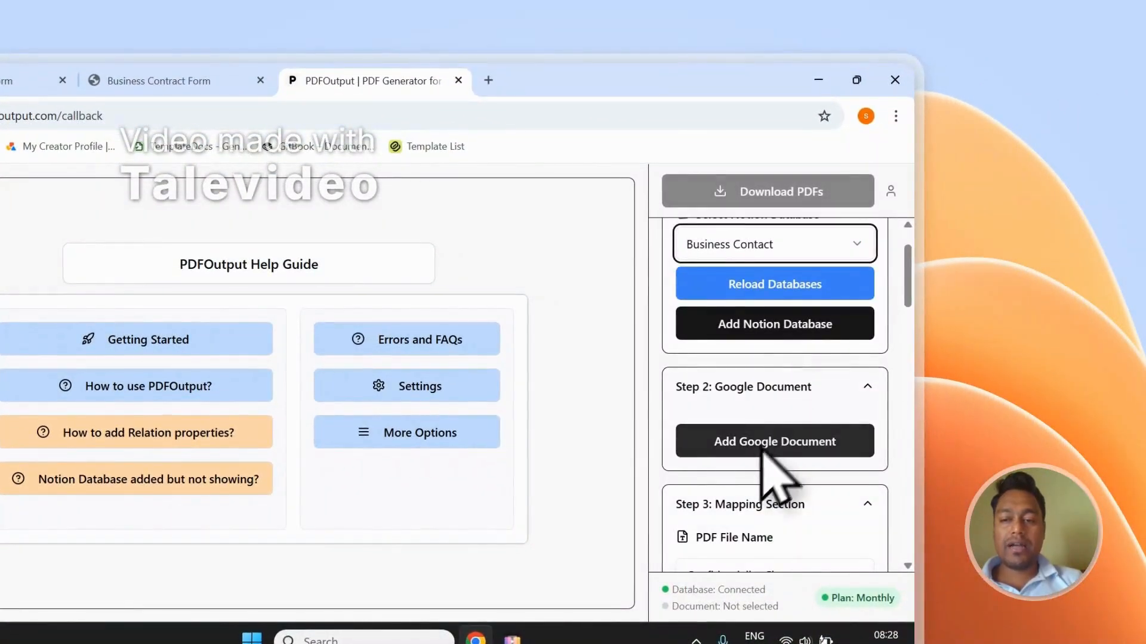
click(773, 449)
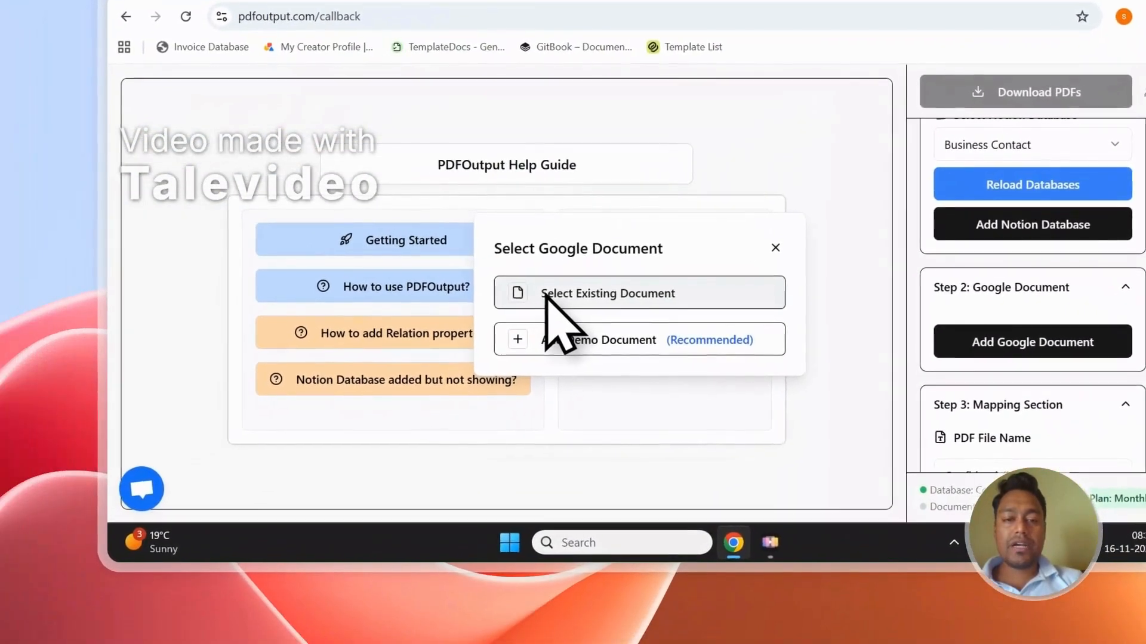
click(548, 296)
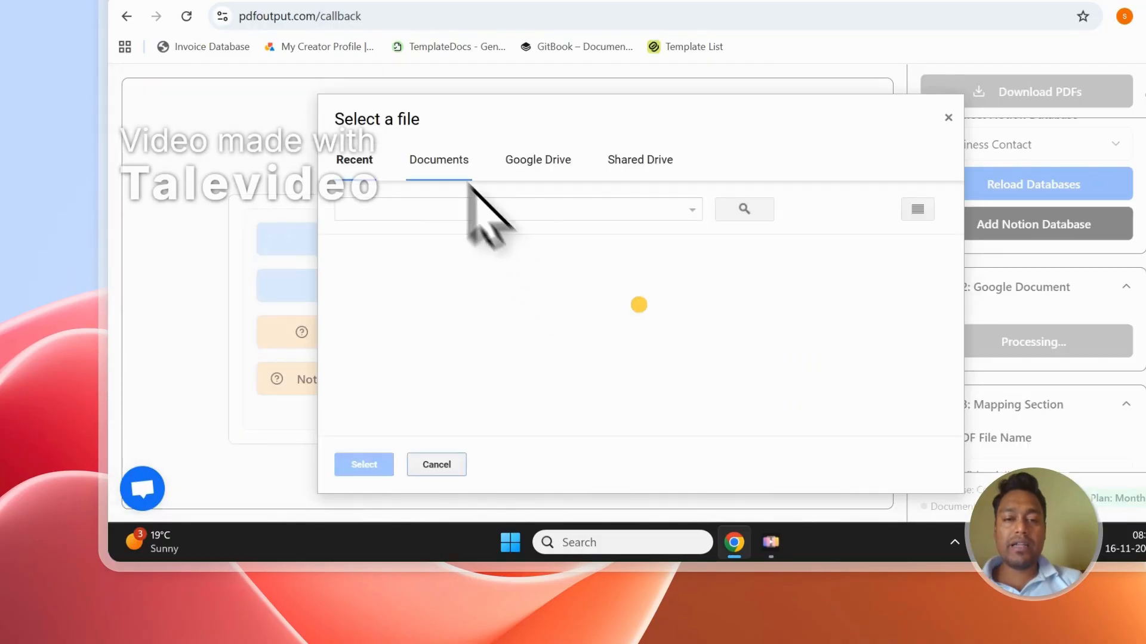
click(435, 159)
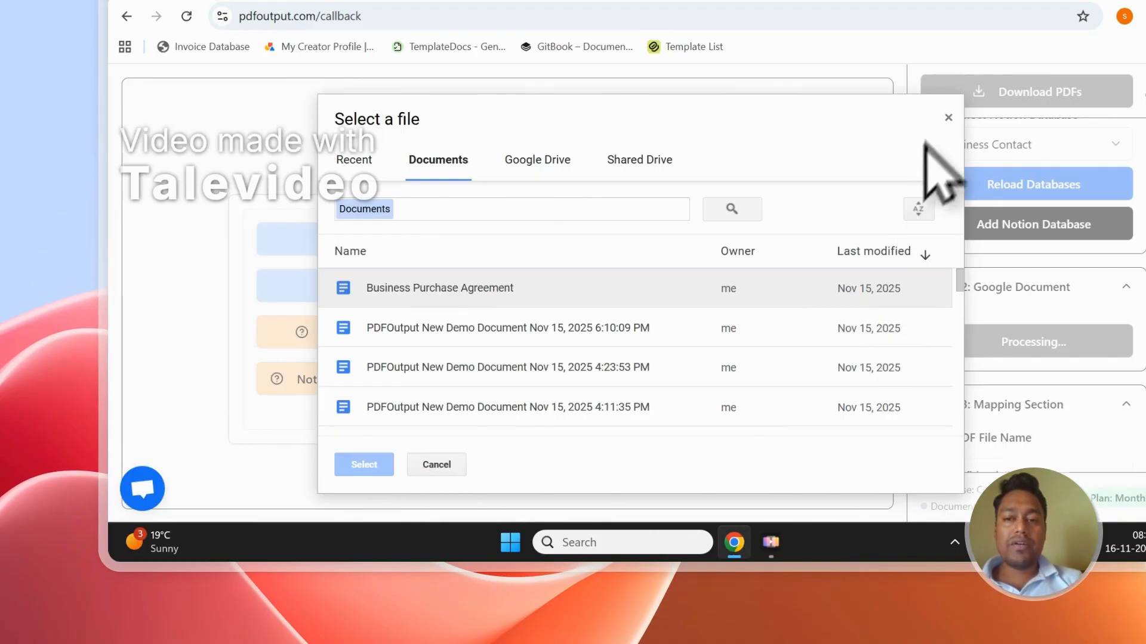
click(949, 118)
Add a new demo document as the Google document and rename it "Business Contract Template"
click(990, 337)
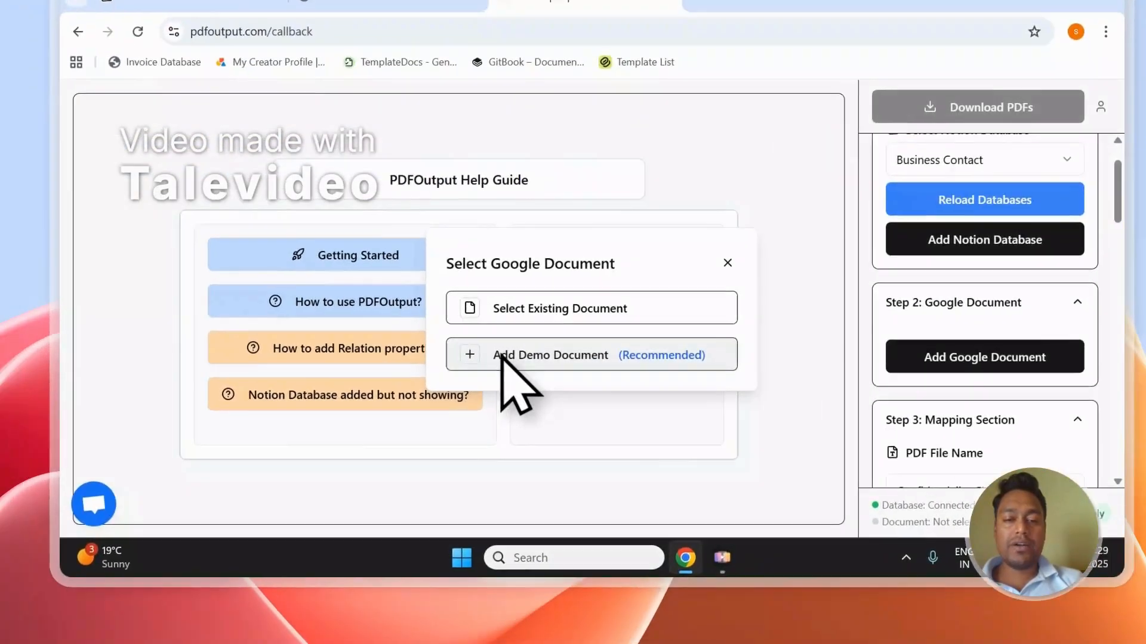
click(382, 493)
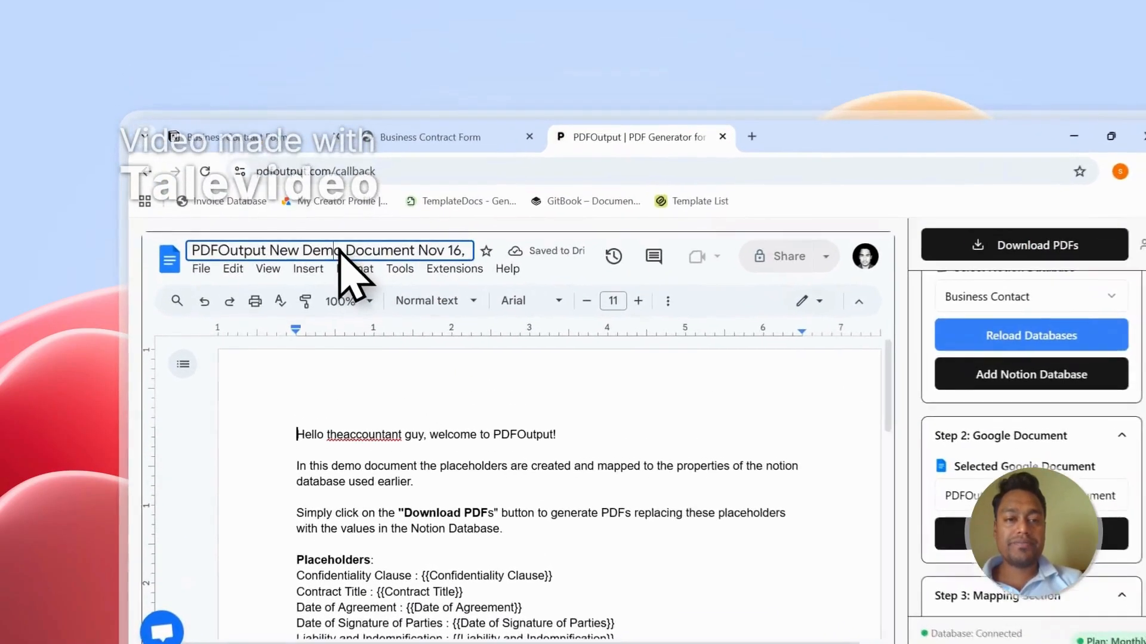
click(311, 184)
text(Ba)
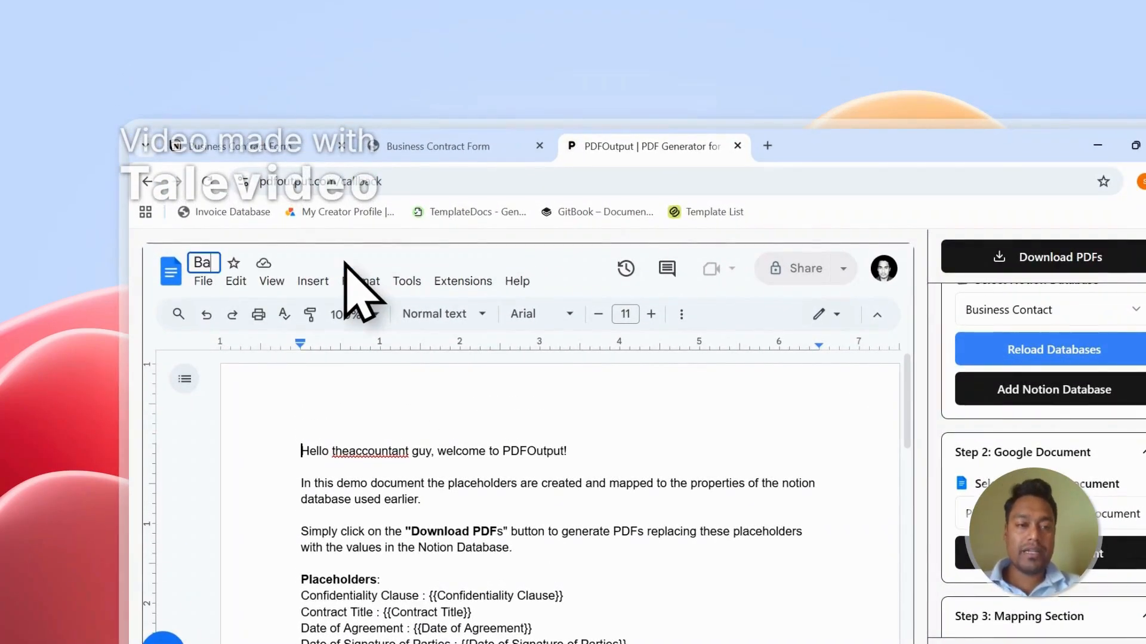
text(act Template)
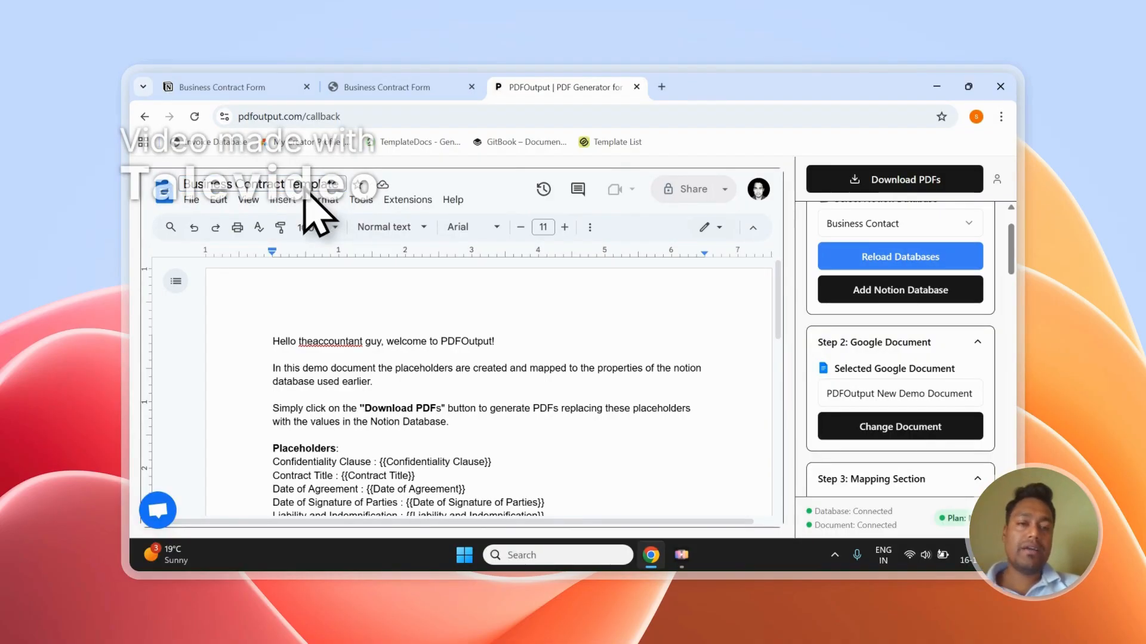
Delete the welcome and instruction paragraphs above the Placeholders heading in the template document
drag(445, 423, 266, 348)
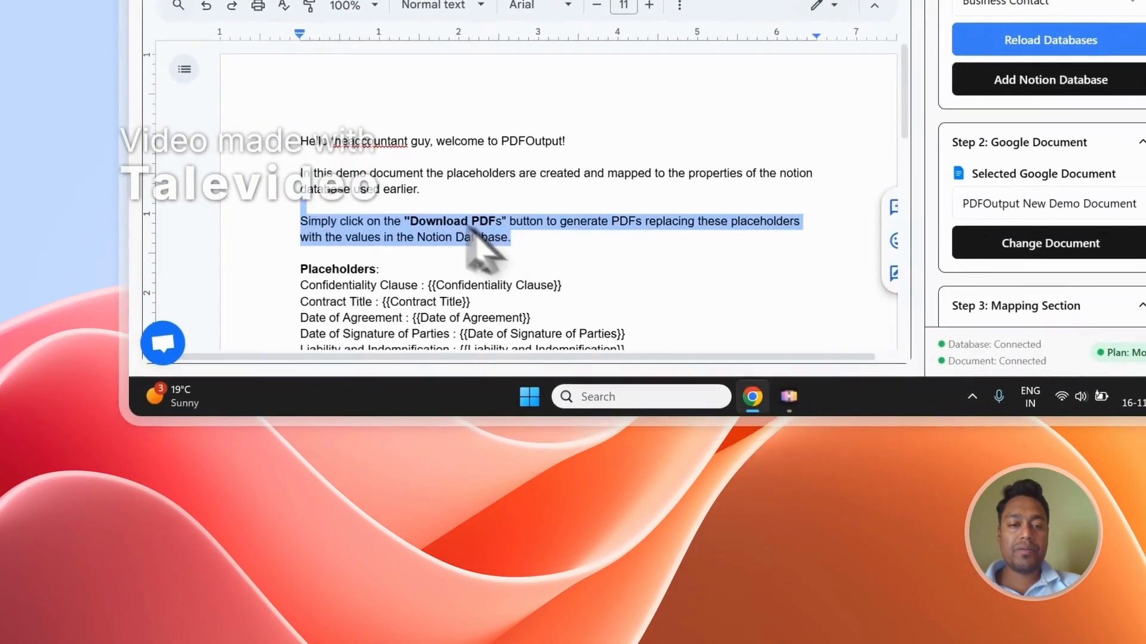
key(BackSpace)
key(BackSpace)
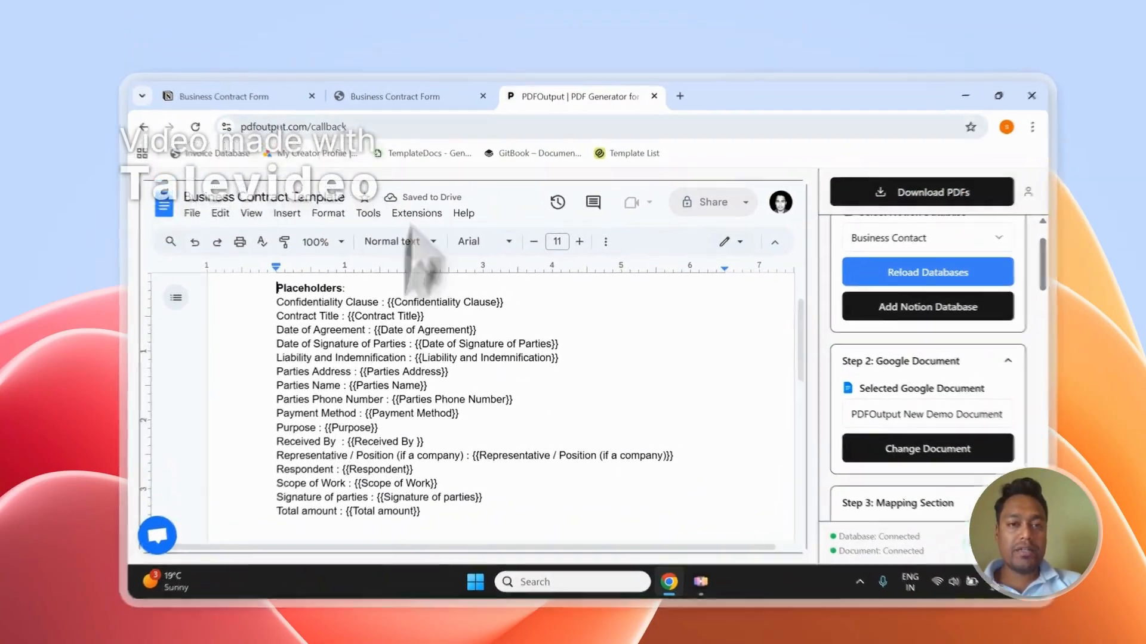
Compare the template's placeholders, such as Confidentiality Clause, Parties Name and Parties Address, with the properties in the Notion responses table
click(394, 86)
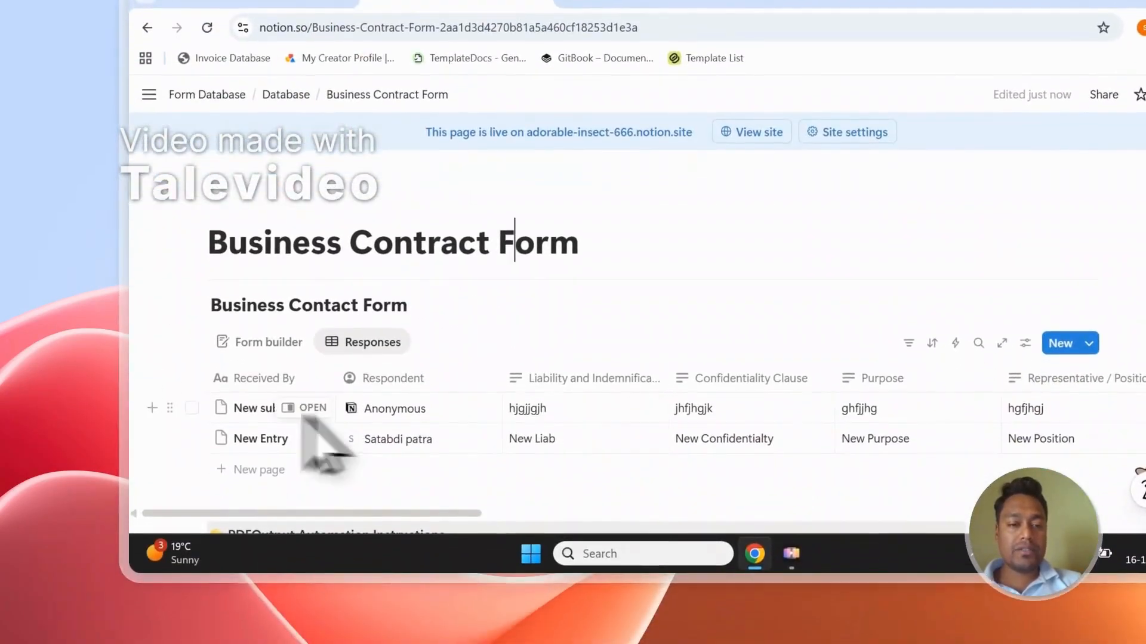
click(603, 2)
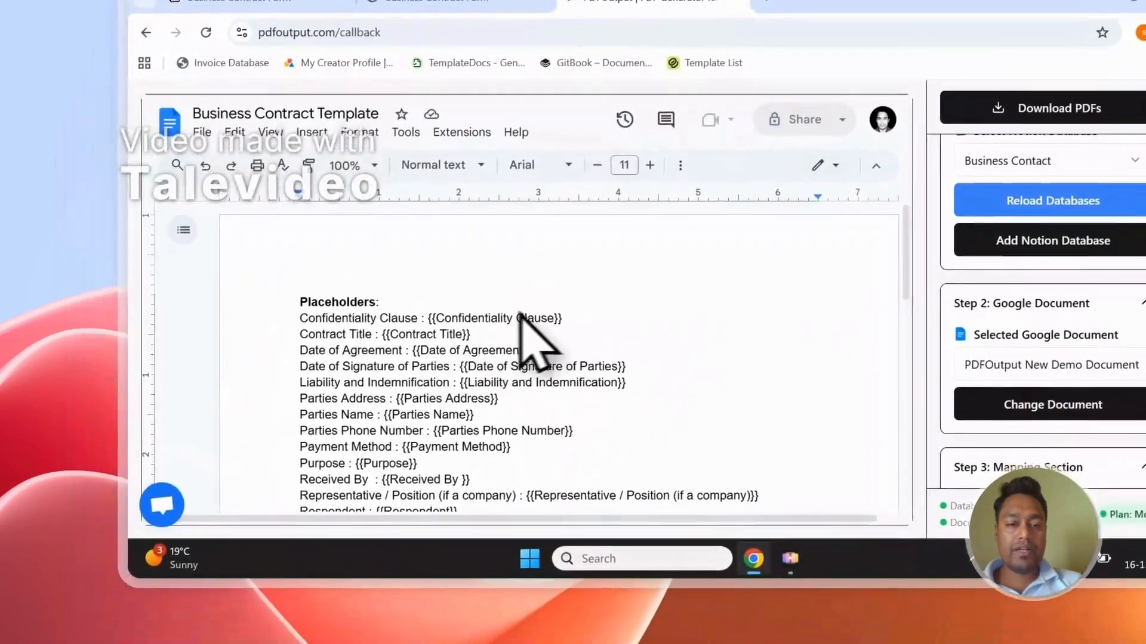
drag(548, 351, 453, 351)
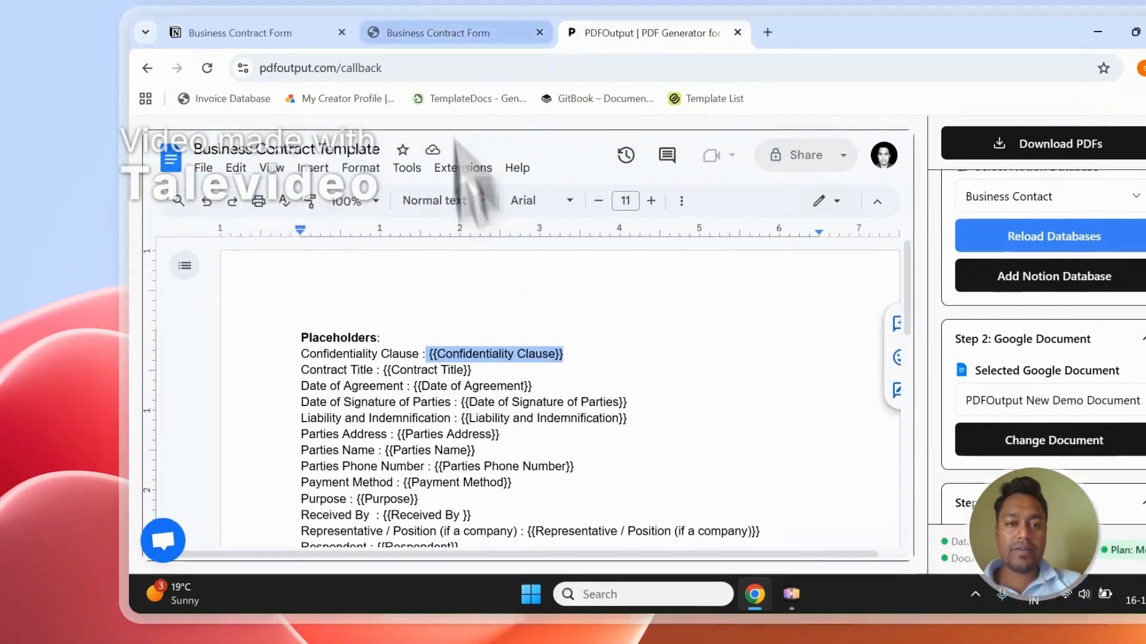
click(438, 1)
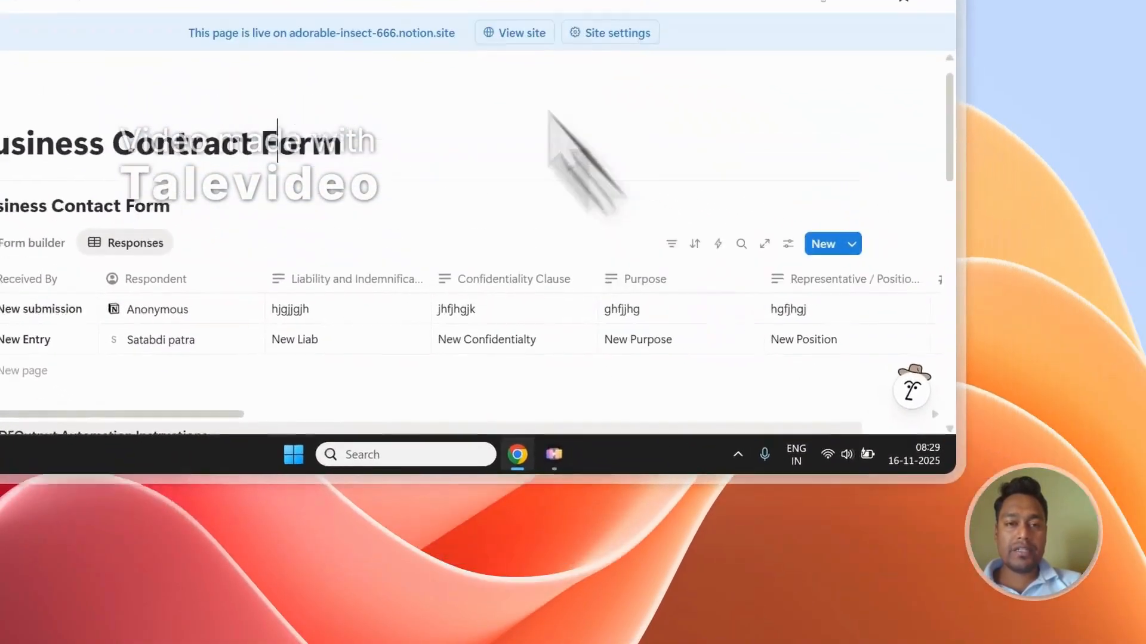
click(642, 1)
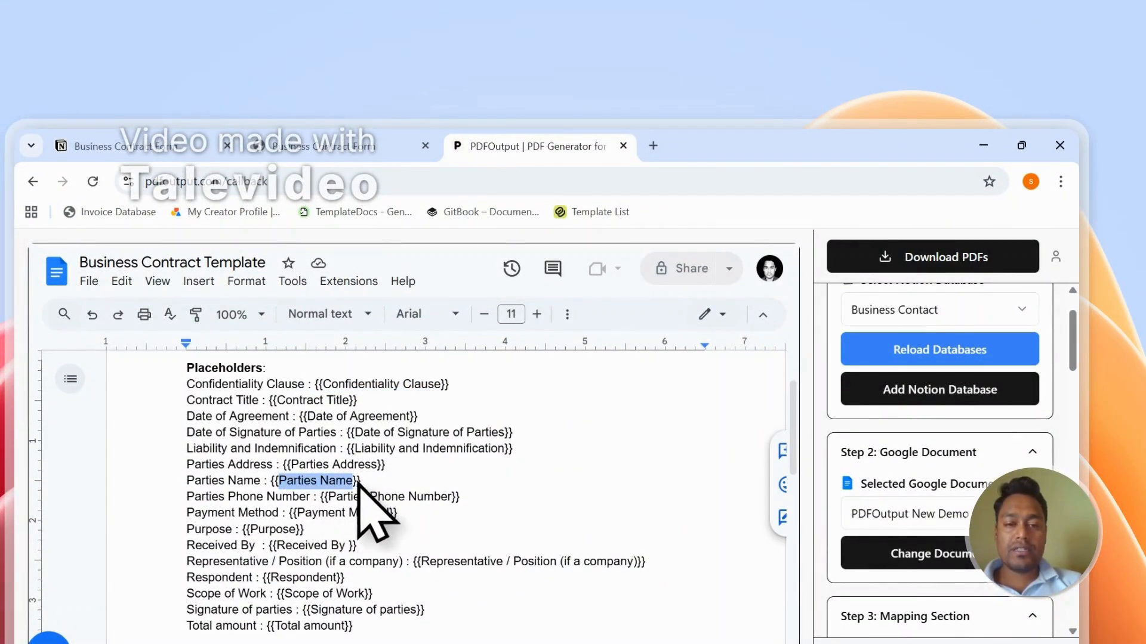
scroll(518, 444, up, 1)
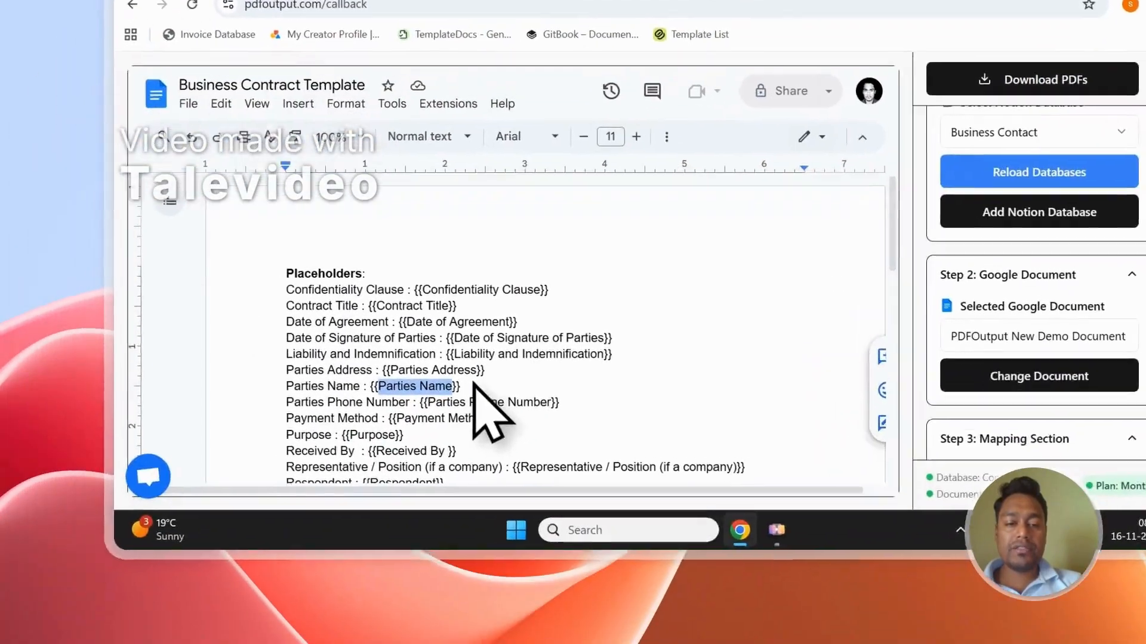
drag(362, 564, 319, 564)
drag(466, 365, 409, 355)
key(ctrl+c)
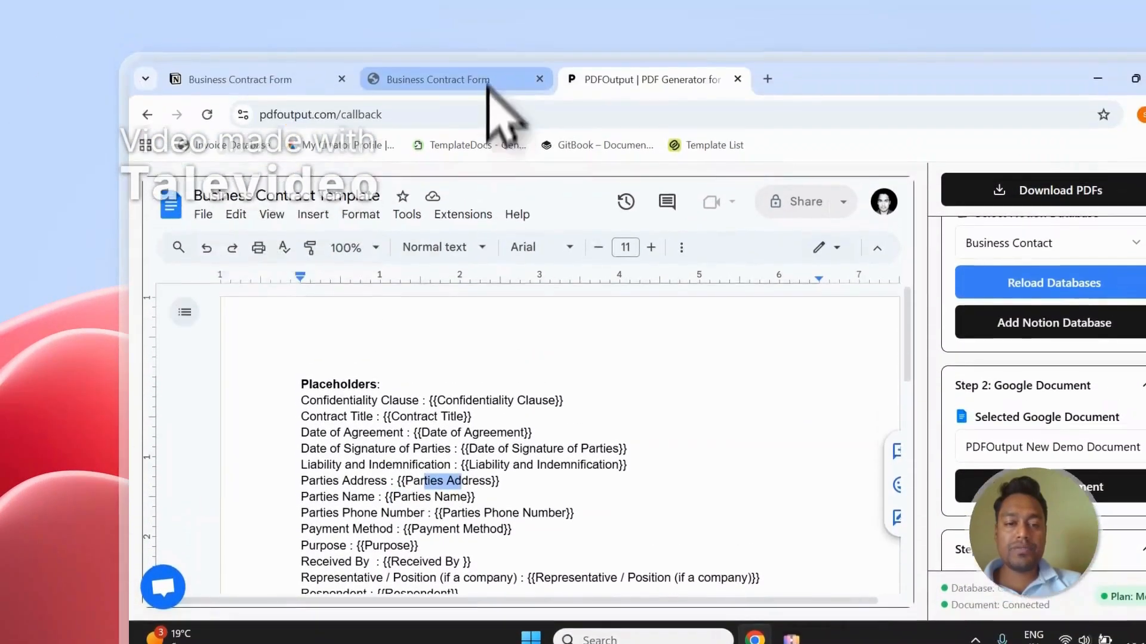
click(486, 83)
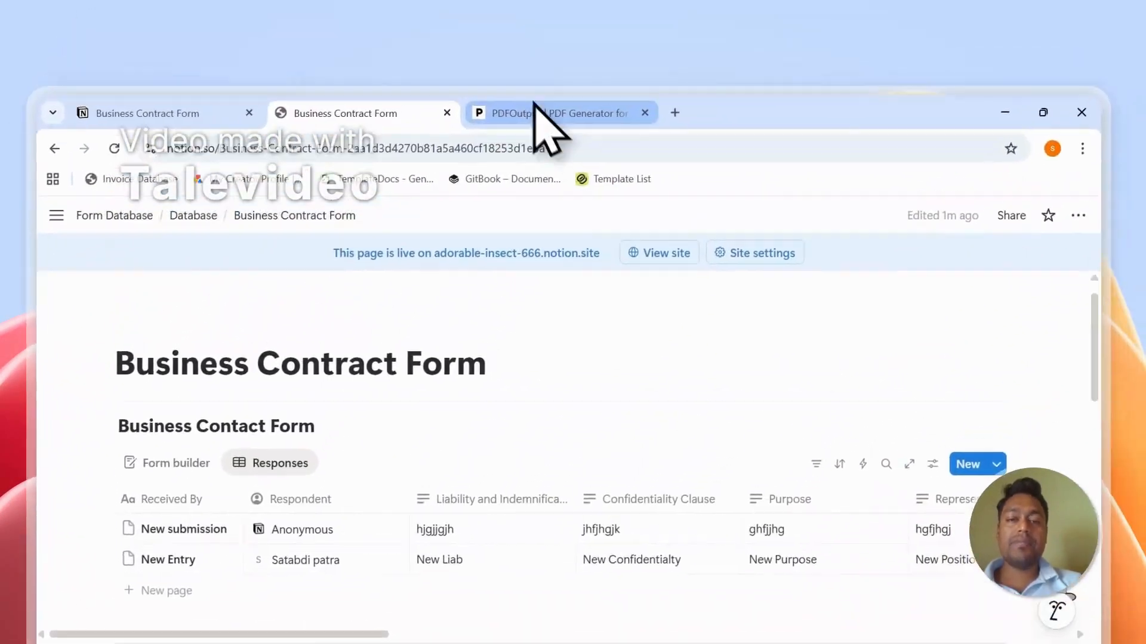
Compare the template's placeholders with the remaining columns of the Notion responses table, such as Parties Phone Number, Contract Title and Scope of Work
click(535, 110)
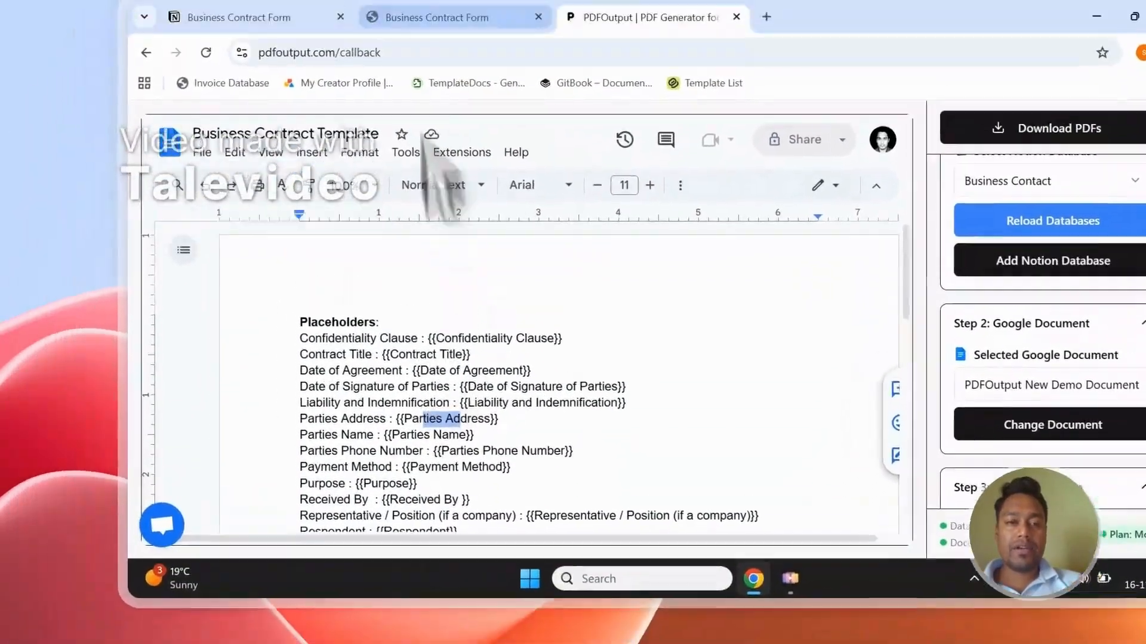
click(304, 149)
drag(398, 496, 728, 503)
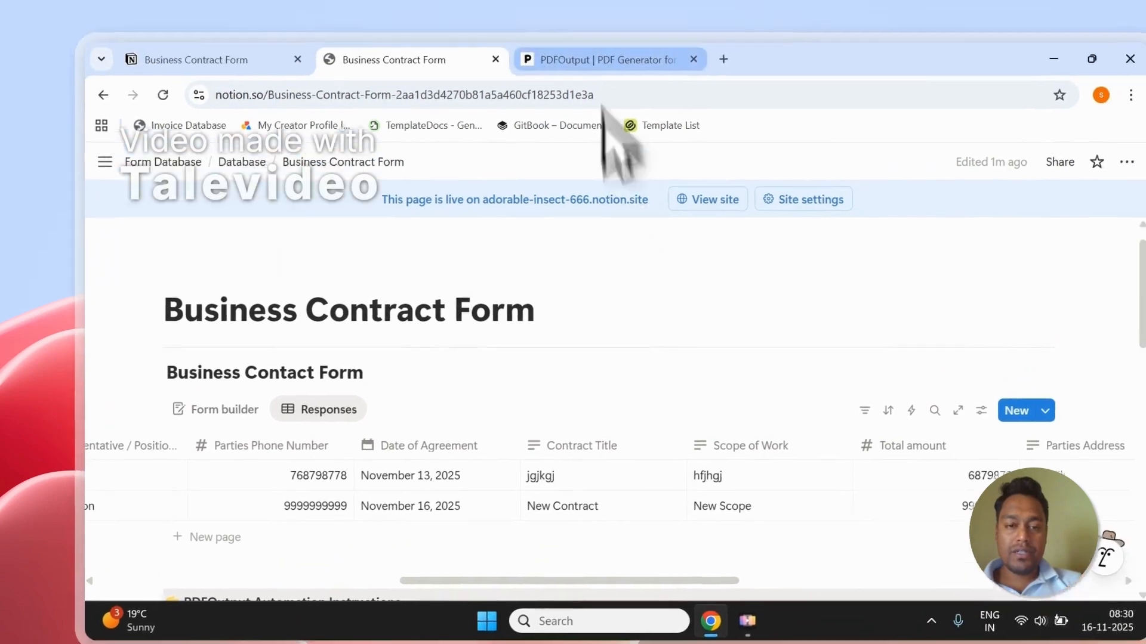
click(614, 46)
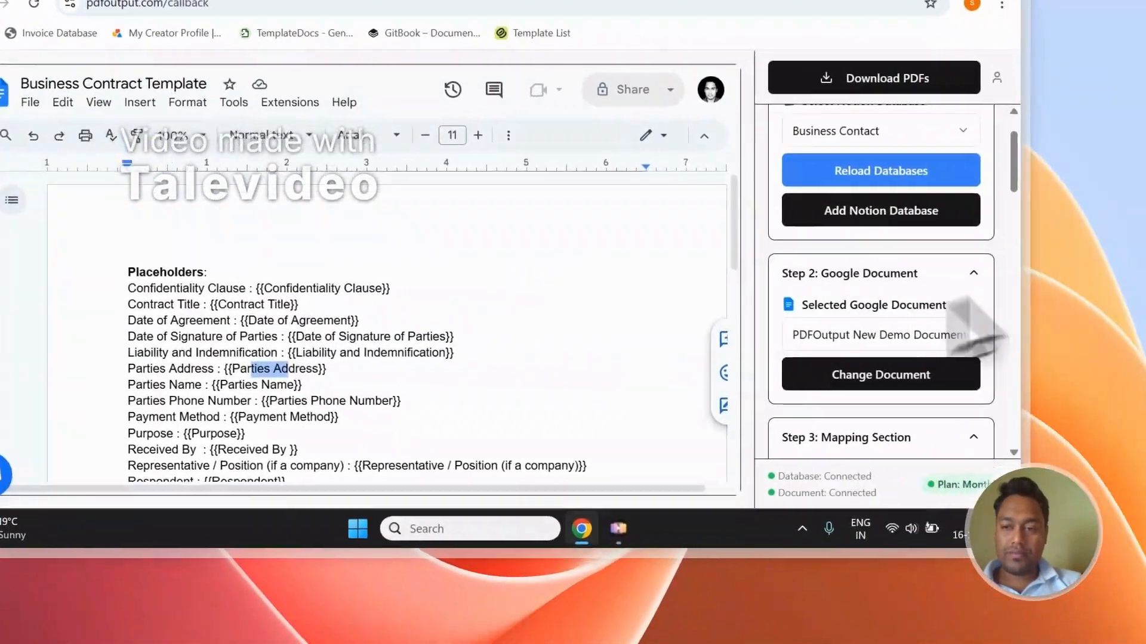
Copy the Parties Name placeholder from the mapping section and paste it on a new line below Total amount in the template
drag(932, 156, 917, 300)
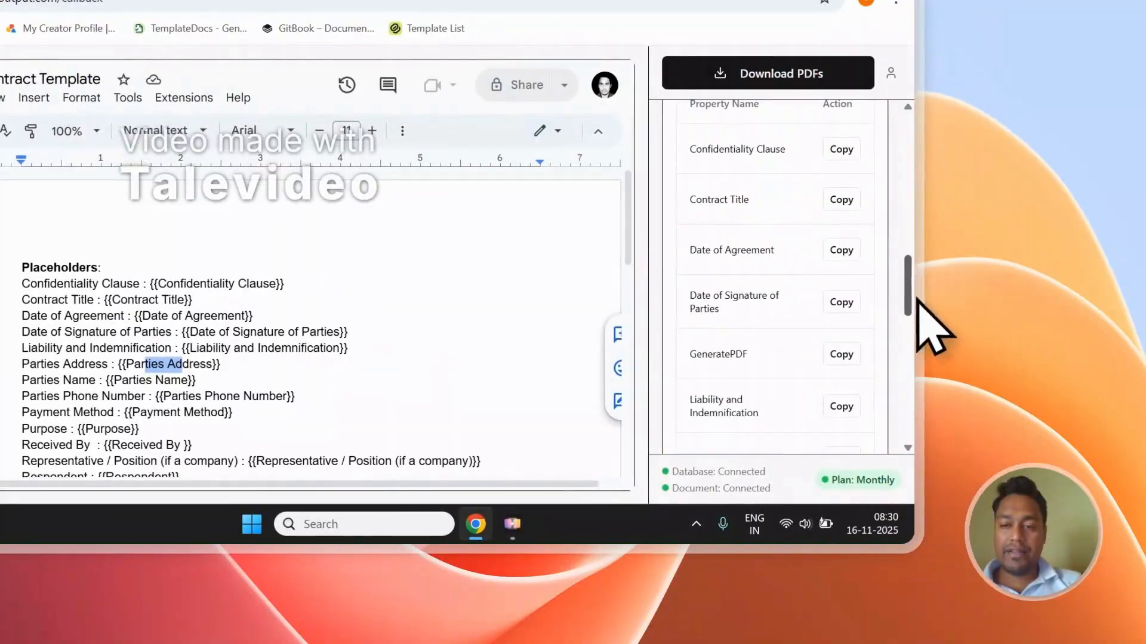
scroll(725, 373, down, 3)
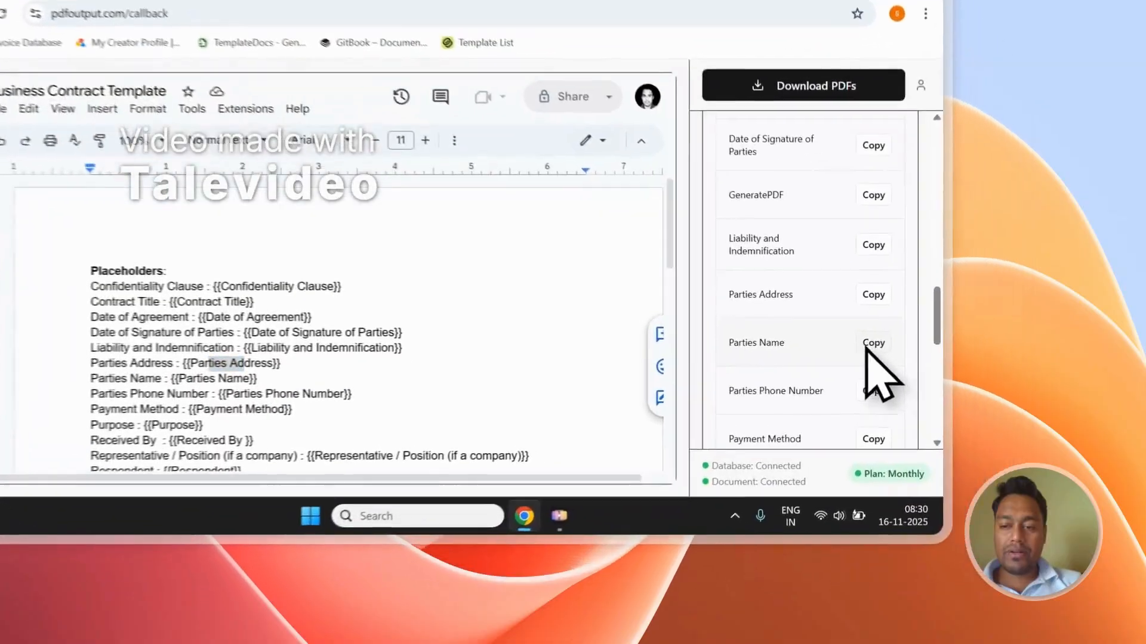
click(955, 404)
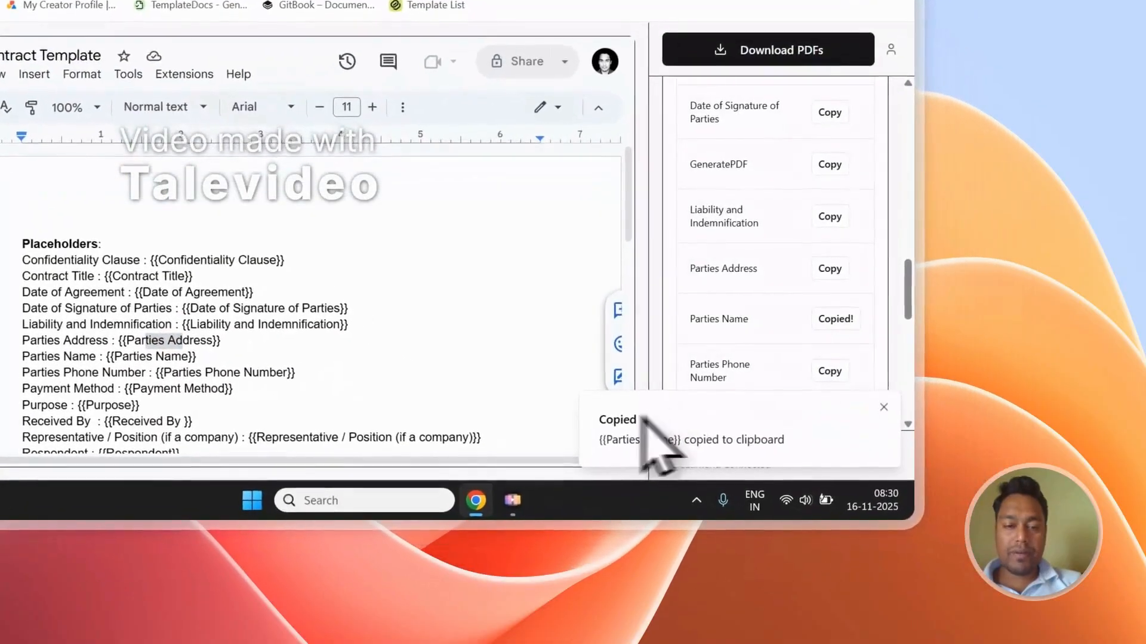
scroll(497, 378, down, 3)
click(403, 190)
key(Return)
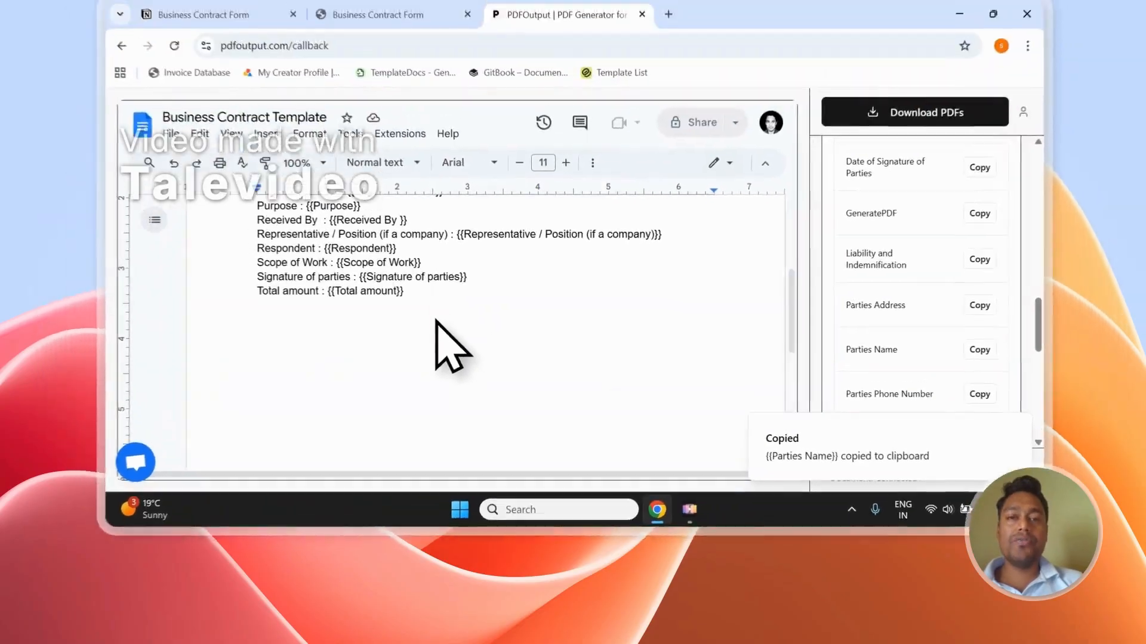
key(ctrl+v)
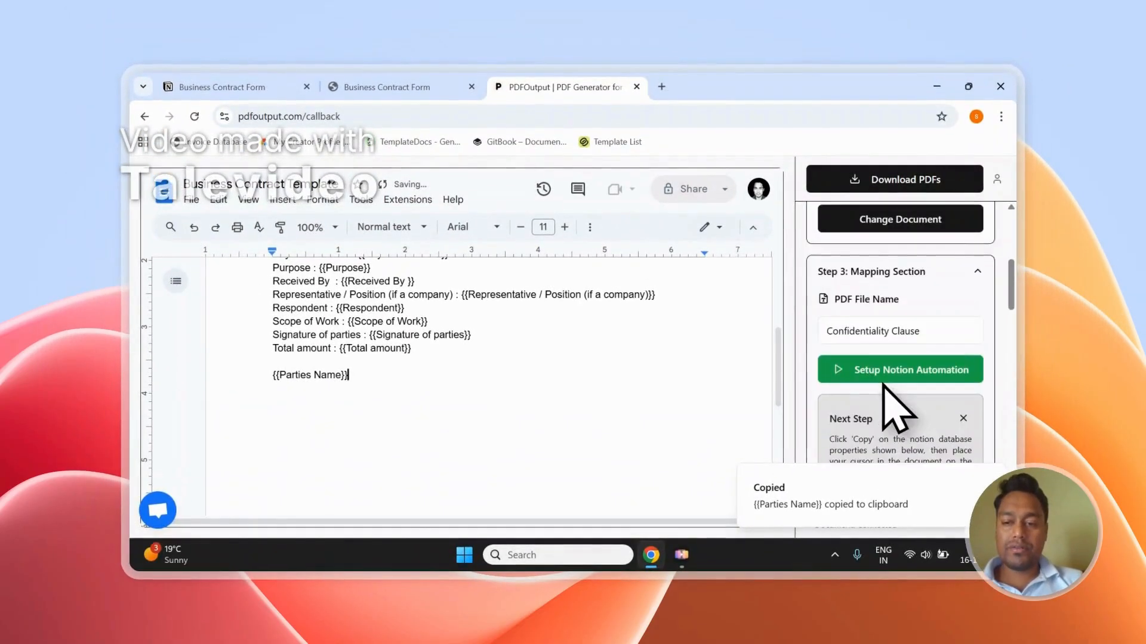
Review the placeholder insertion instructions, paste the Parties Phone Number placeholder below Parties Name, and remove both trial placeholders
drag(885, 345, 843, 347)
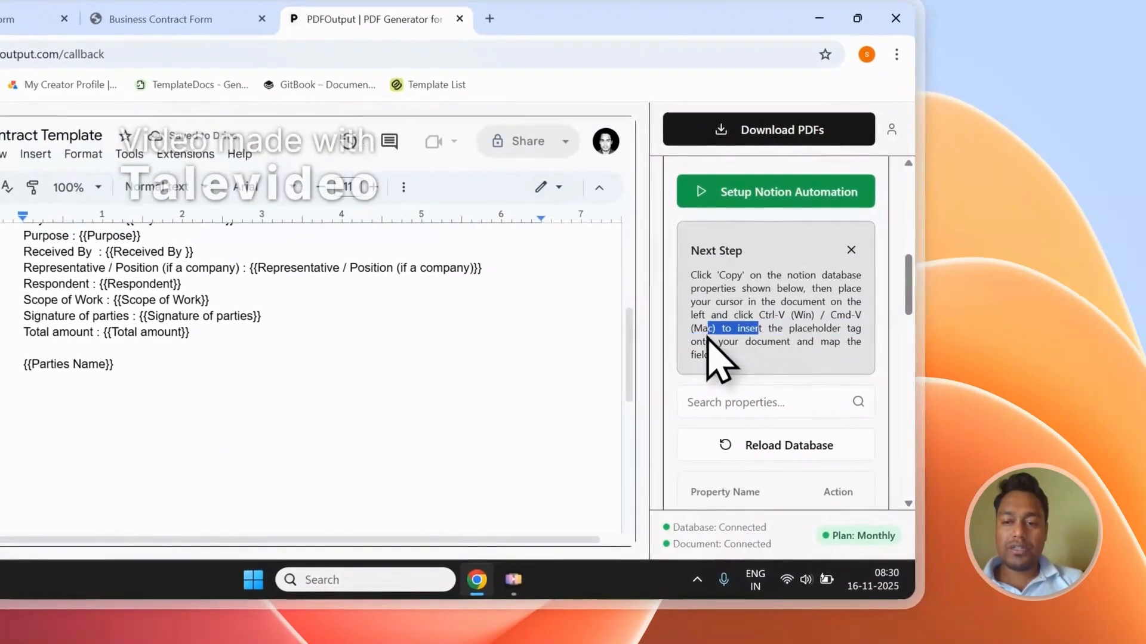
click(756, 316)
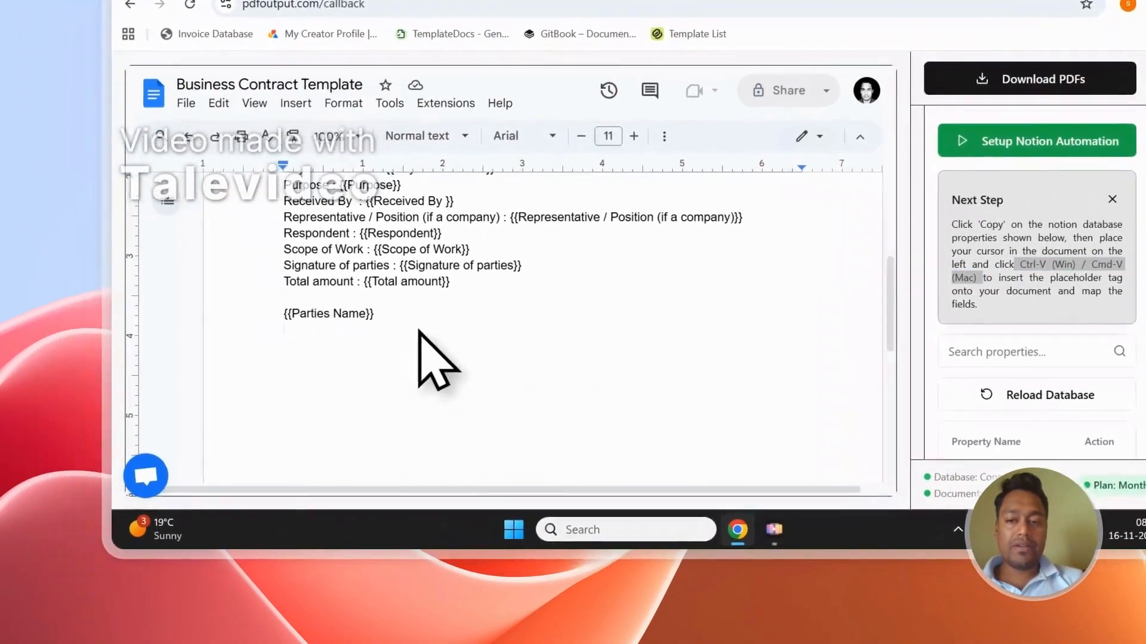
scroll(761, 423, down, 5)
scroll(847, 363, down, 5)
click(929, 310)
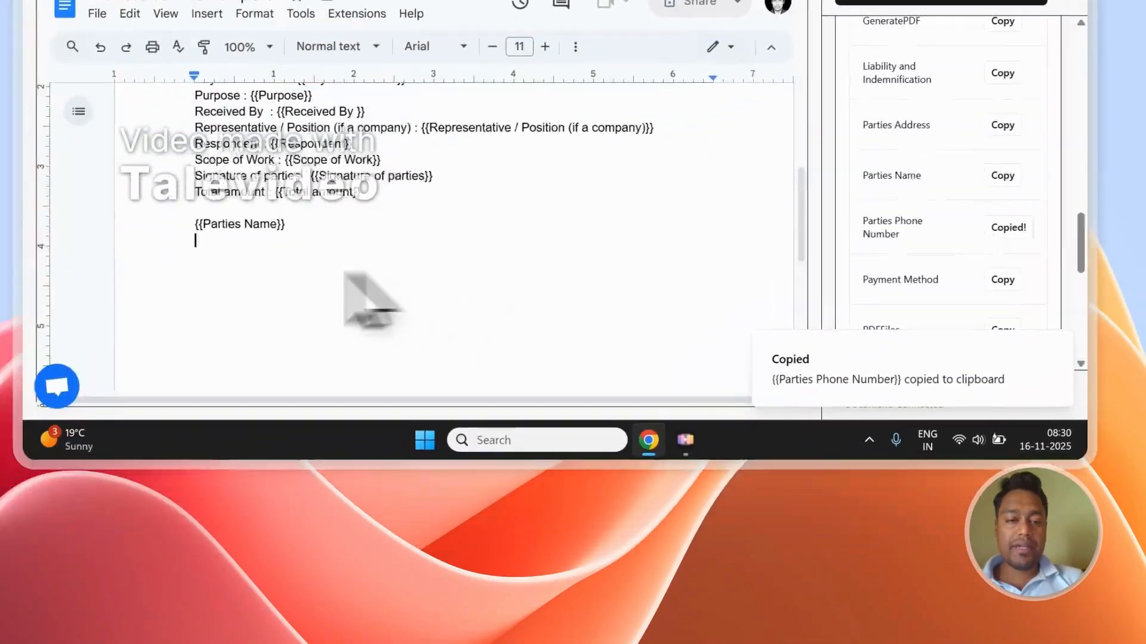
click(267, 280)
key(ctrl+v)
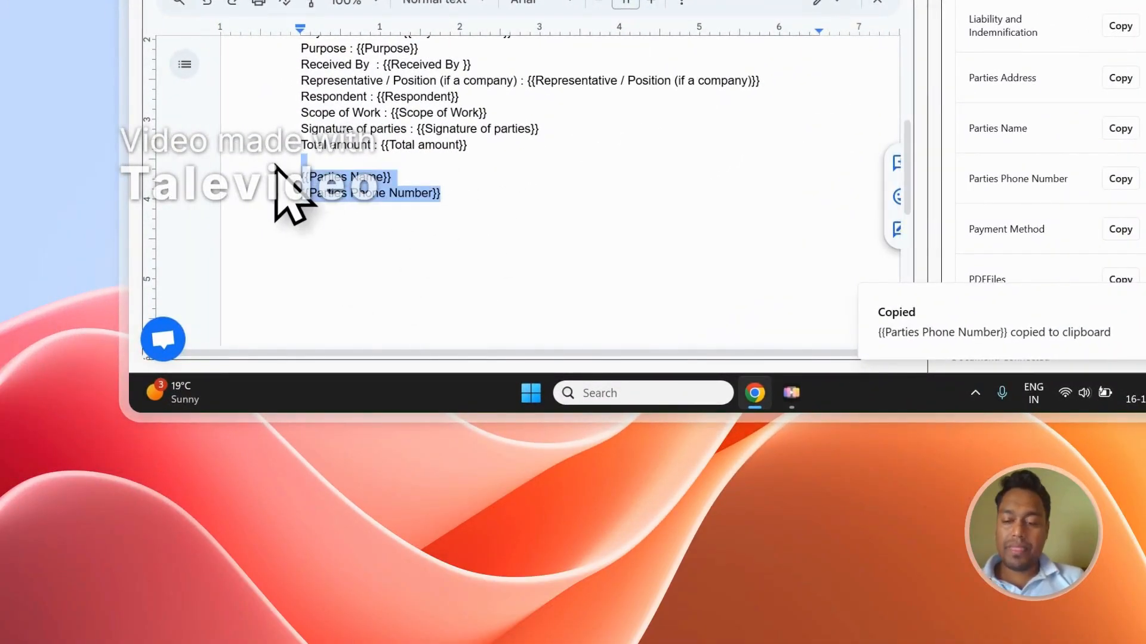
Set the PDF file name in the mapping section to the Contract Title property, checking that column in the Notion responses table
scroll(334, 221, up, 3)
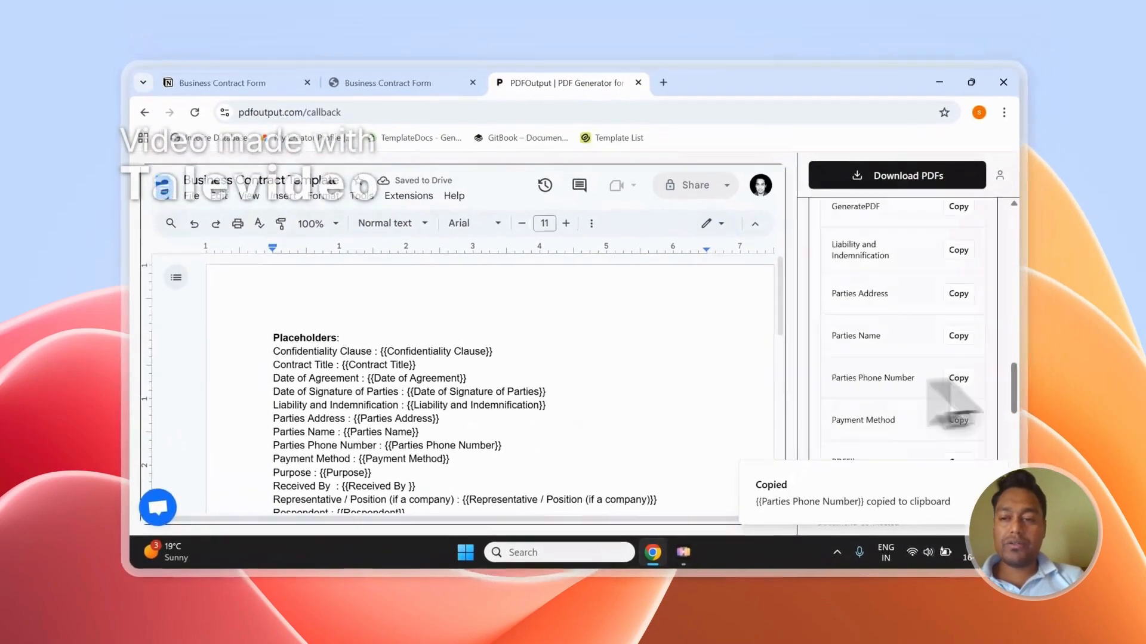
scroll(1087, 186, up, 6)
scroll(979, 358, up, 4)
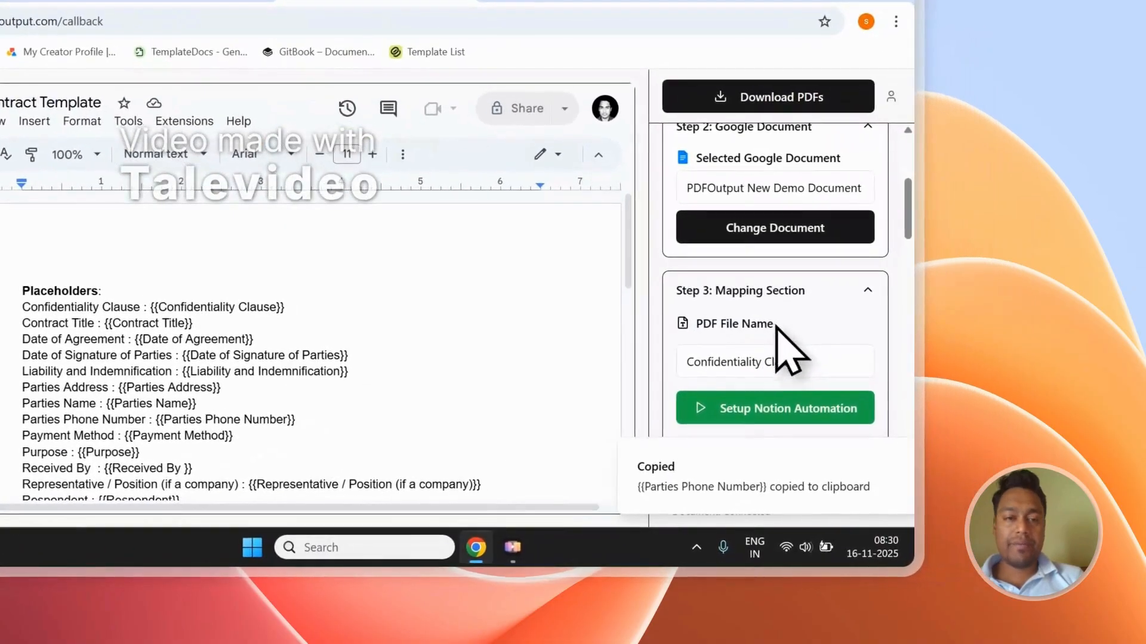
click(444, 87)
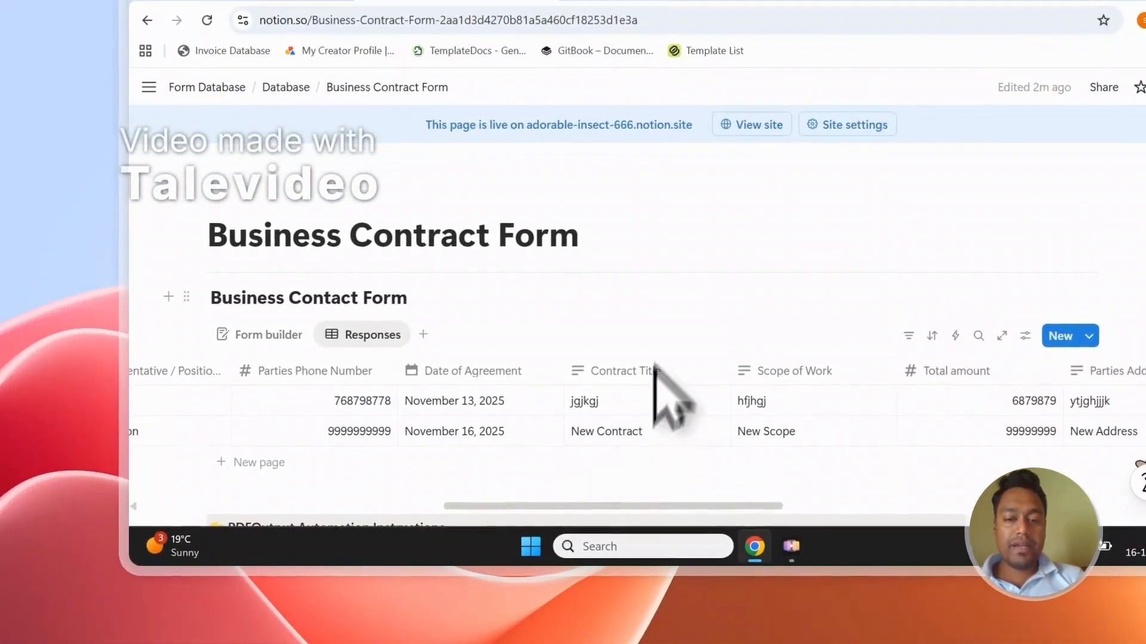
scroll(651, 380, down, 2)
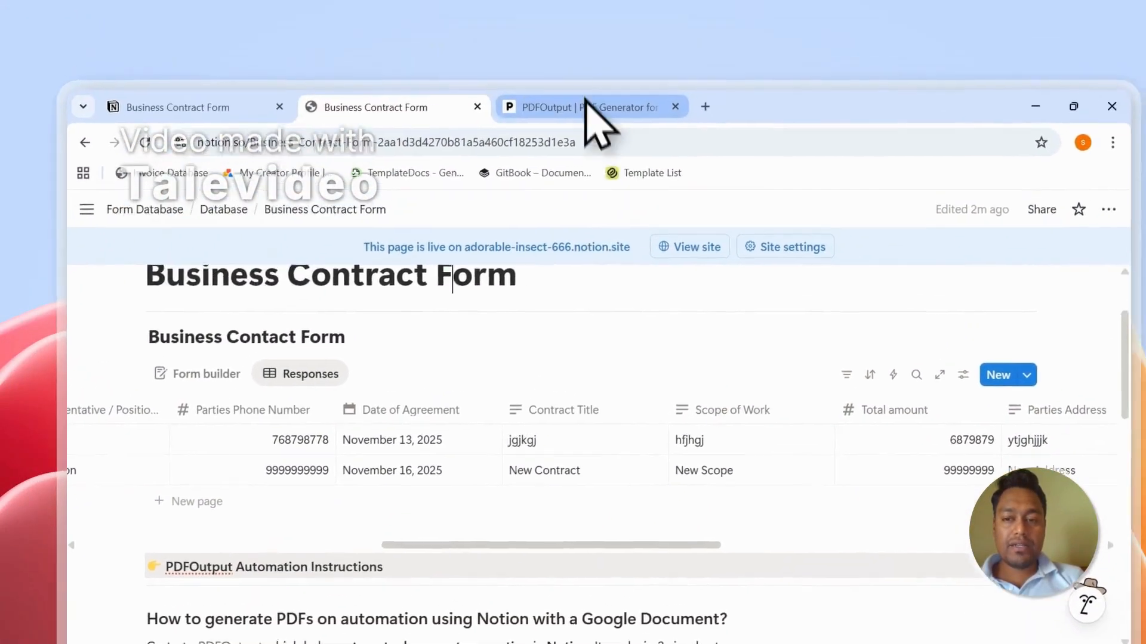
click(586, 103)
click(1042, 363)
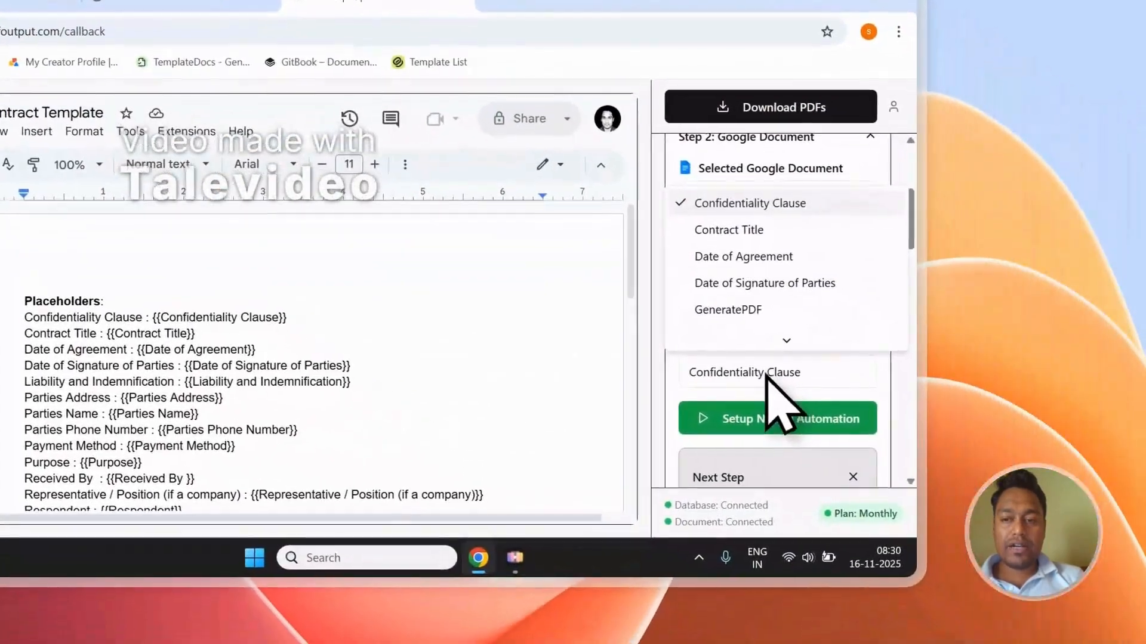
click(750, 233)
click(334, 96)
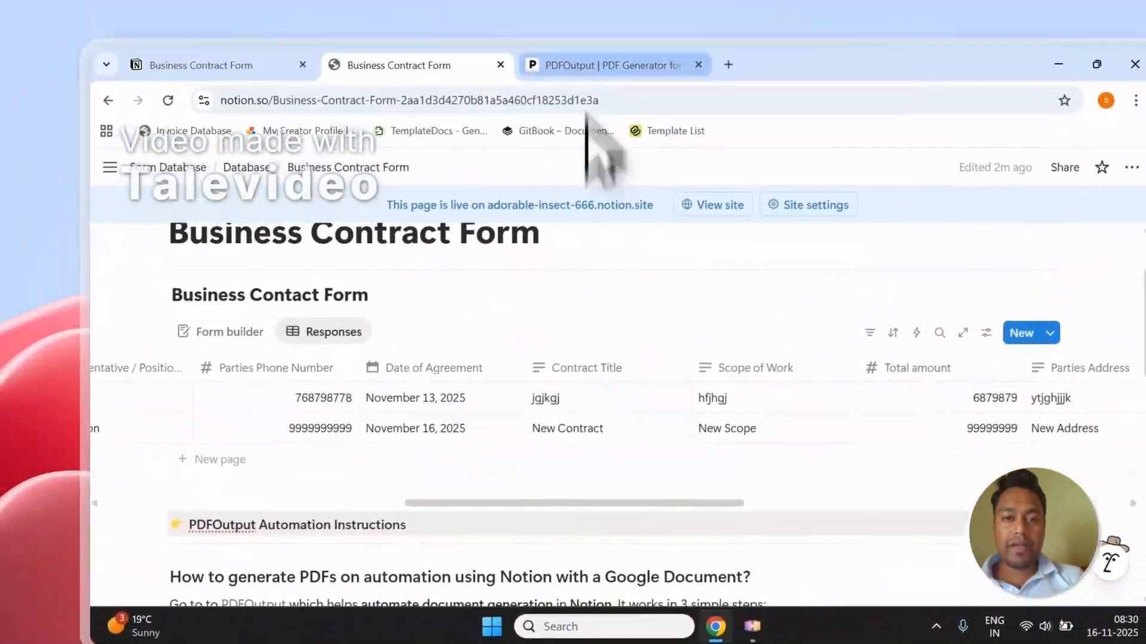
click(564, 87)
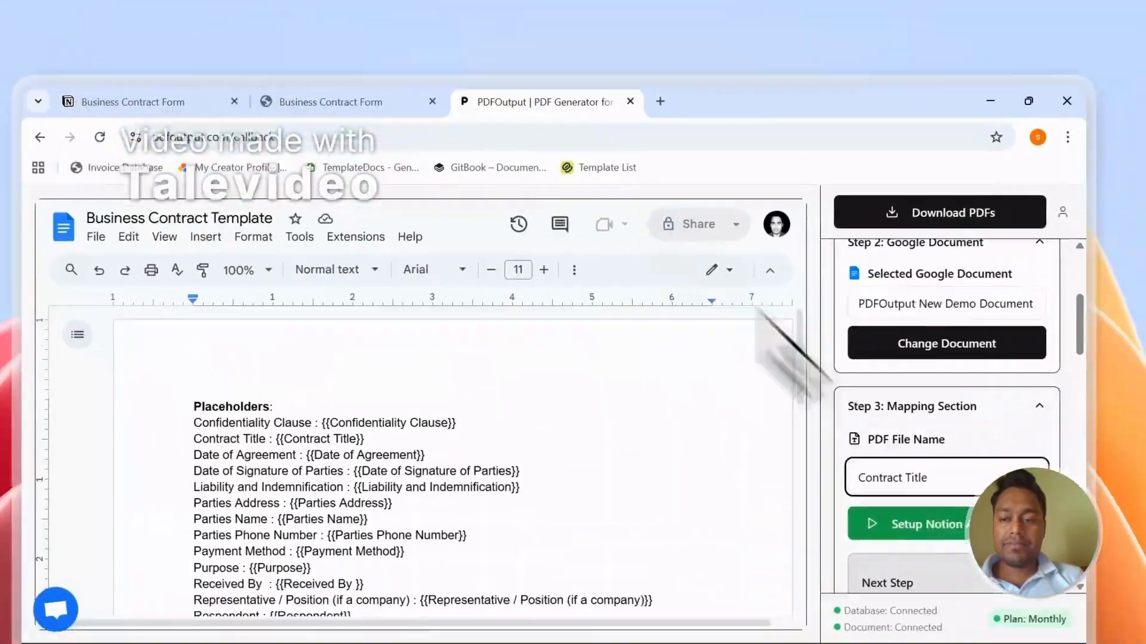
Set the GeneratePDF property to Ready to Generate for both entries in the Notion responses table
click(441, 111)
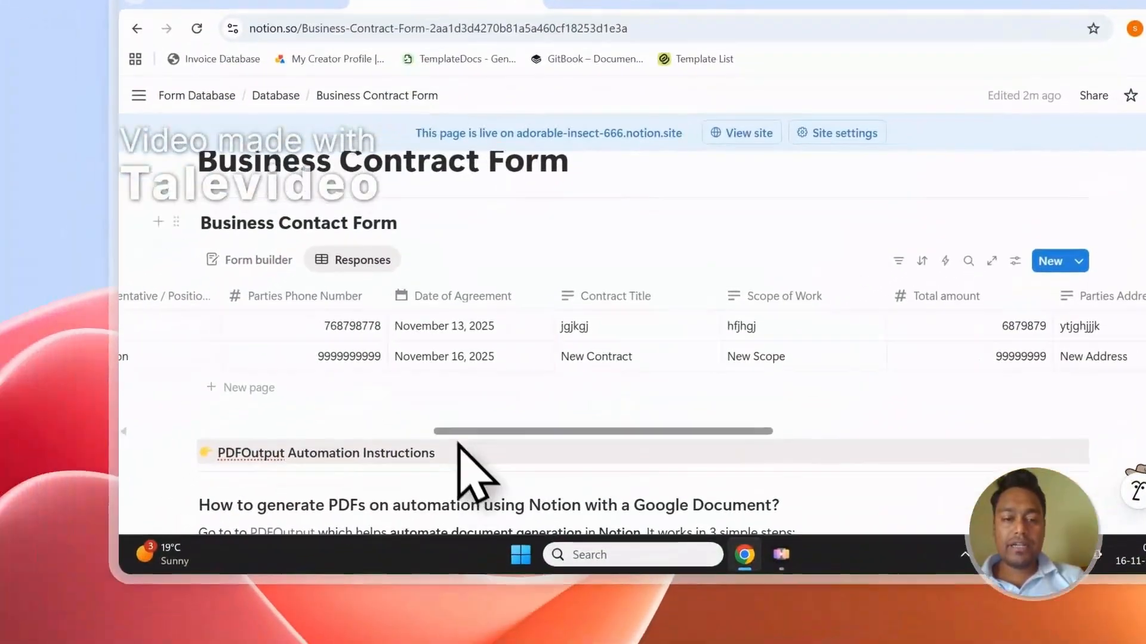
drag(232, 565, 599, 566)
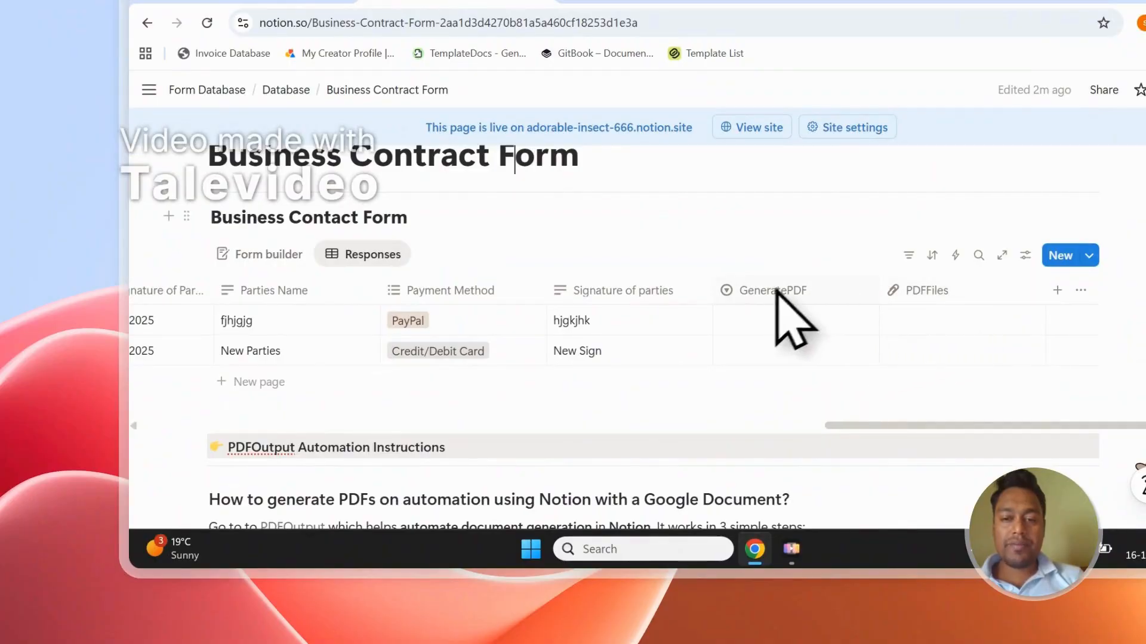
click(778, 320)
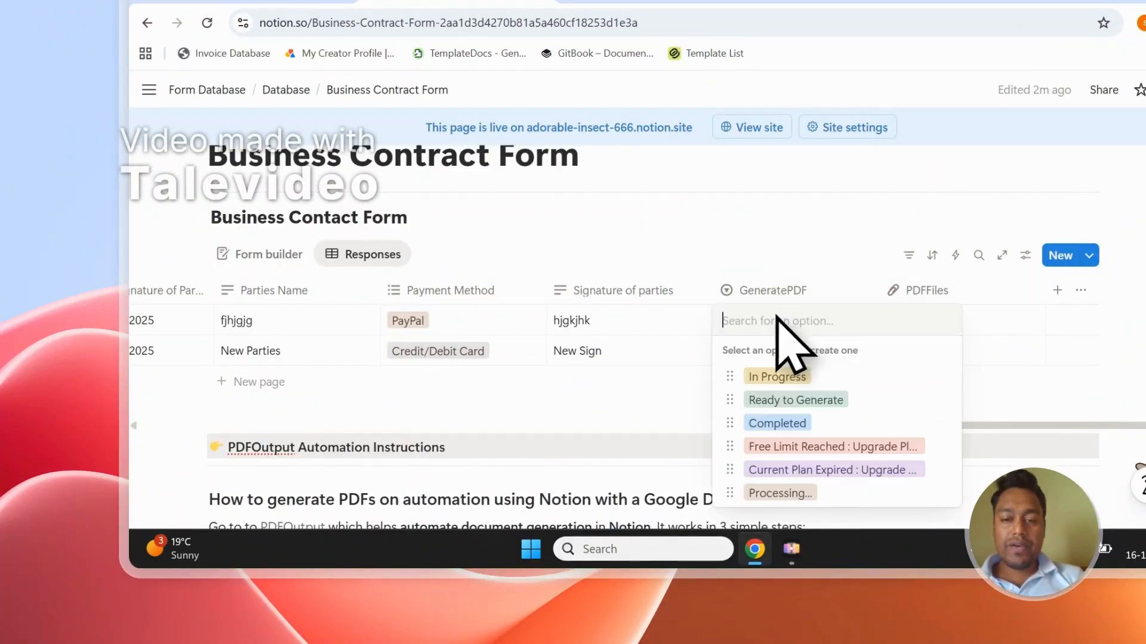
click(797, 400)
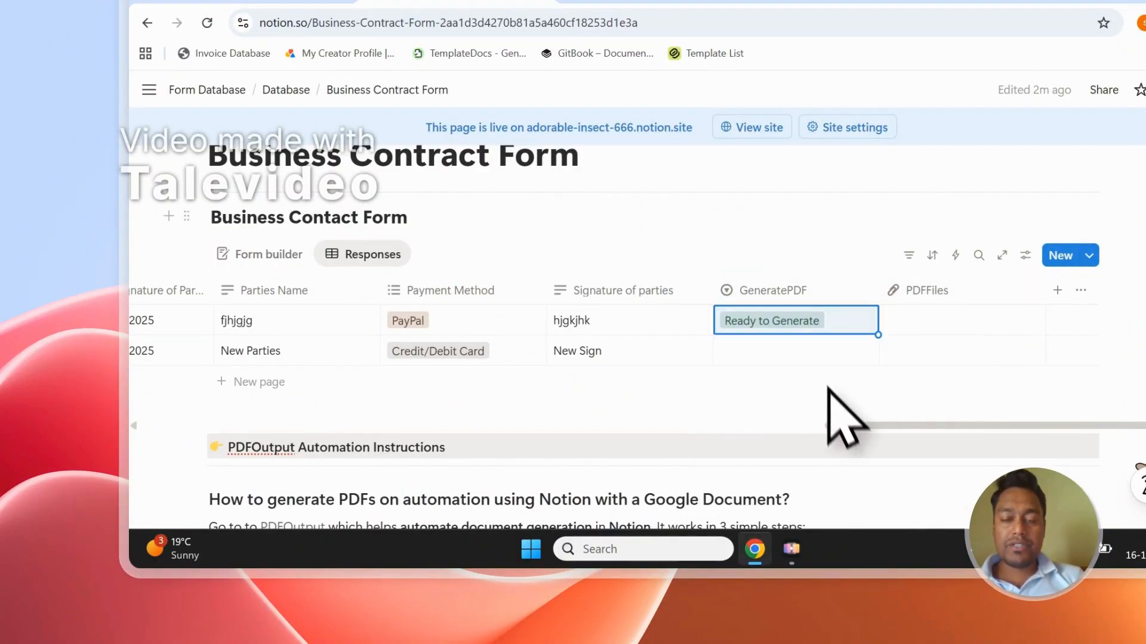
click(821, 355)
click(846, 226)
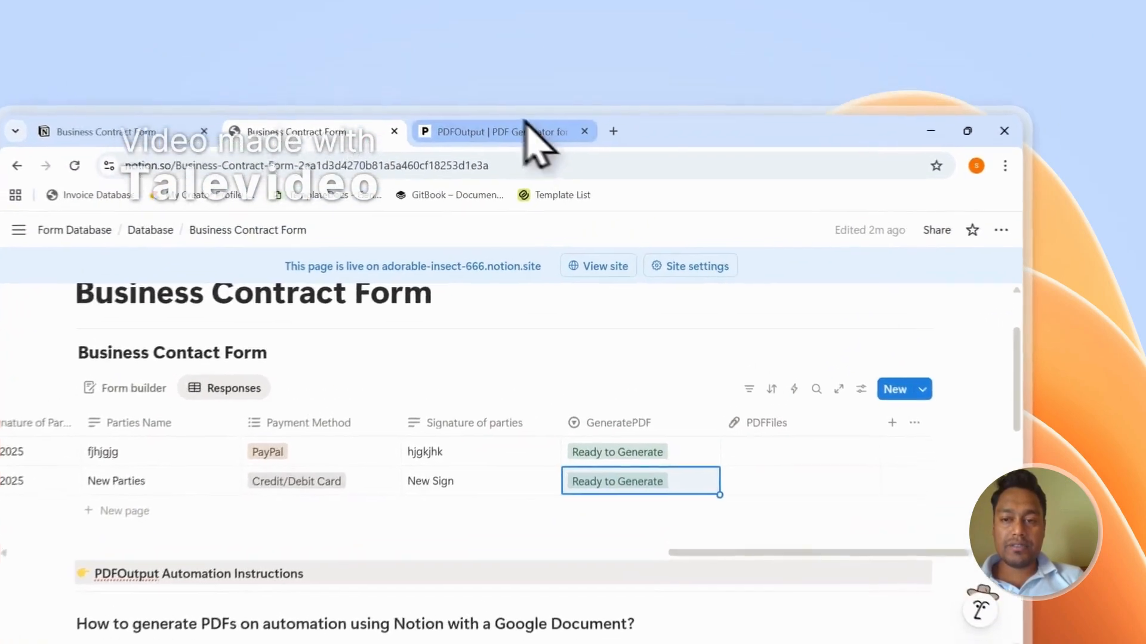
Generate the PDFs in PDFOutput and return to the Notion responses table
click(558, 87)
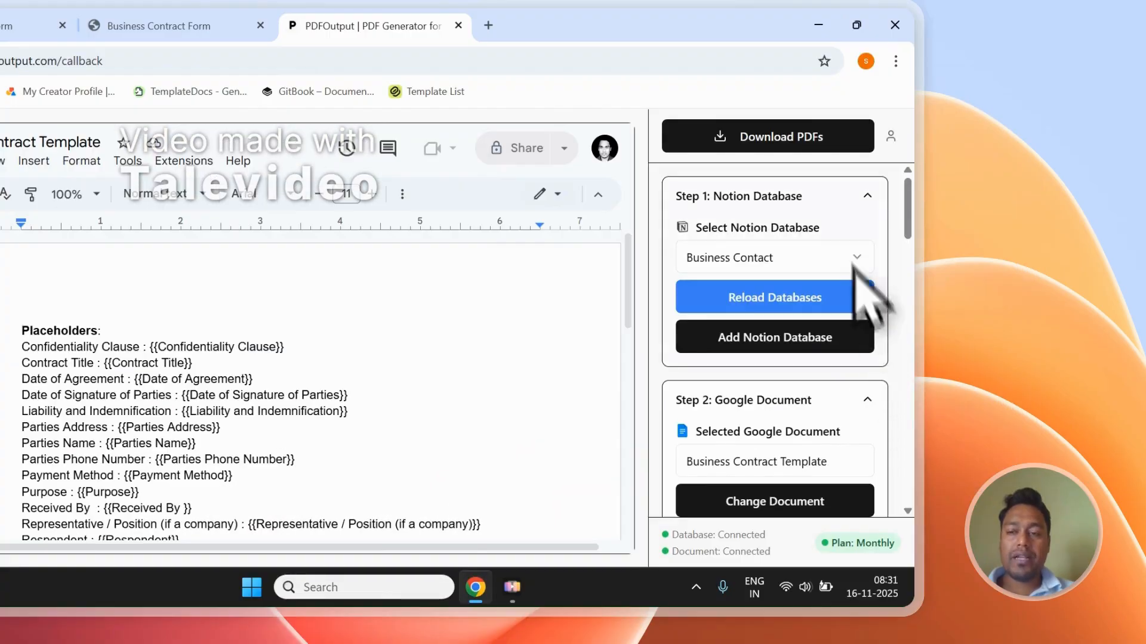
click(842, 143)
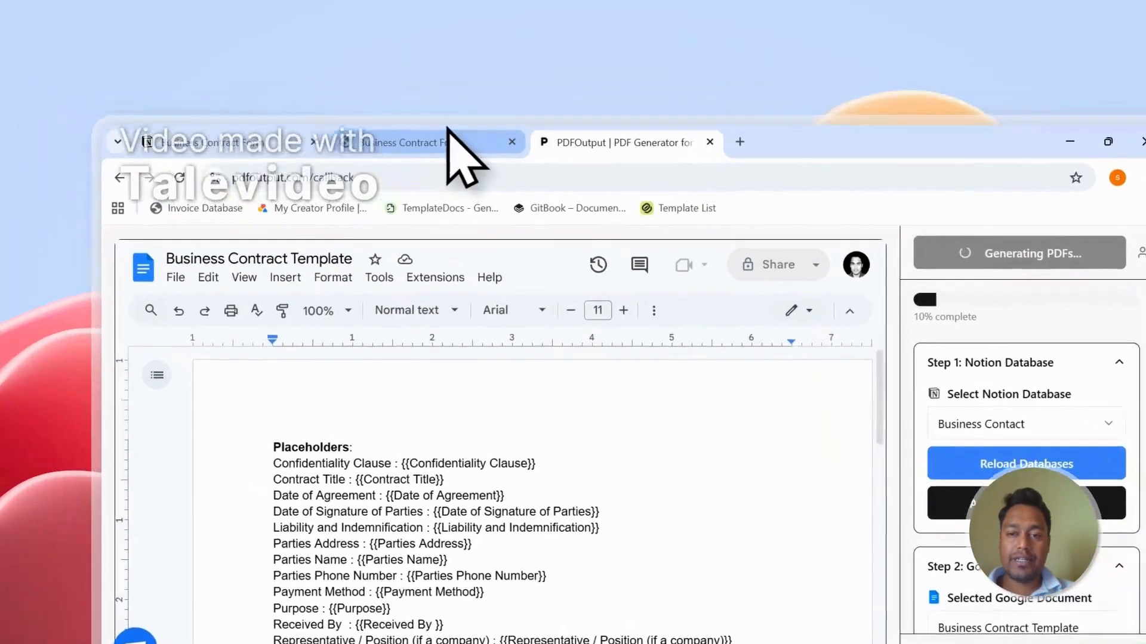
click(158, 26)
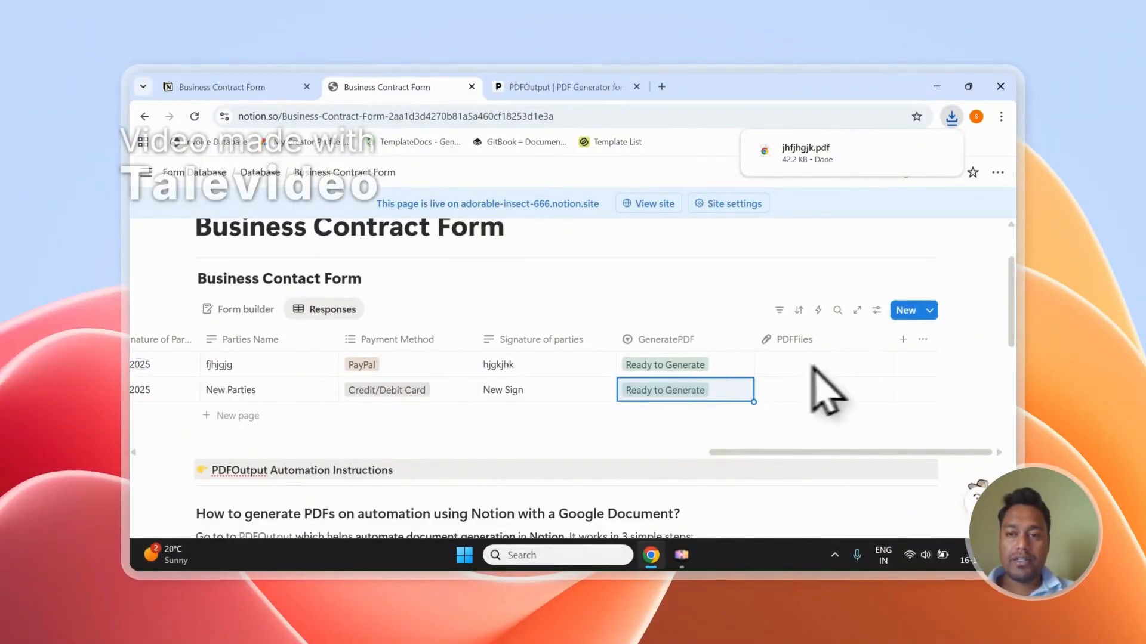
Open jhfjhgjk.pdf from the first entry's PDFFiles property and check its filled-in fields from Confidentiality Clause to Total amount
mouse_move(815, 181)
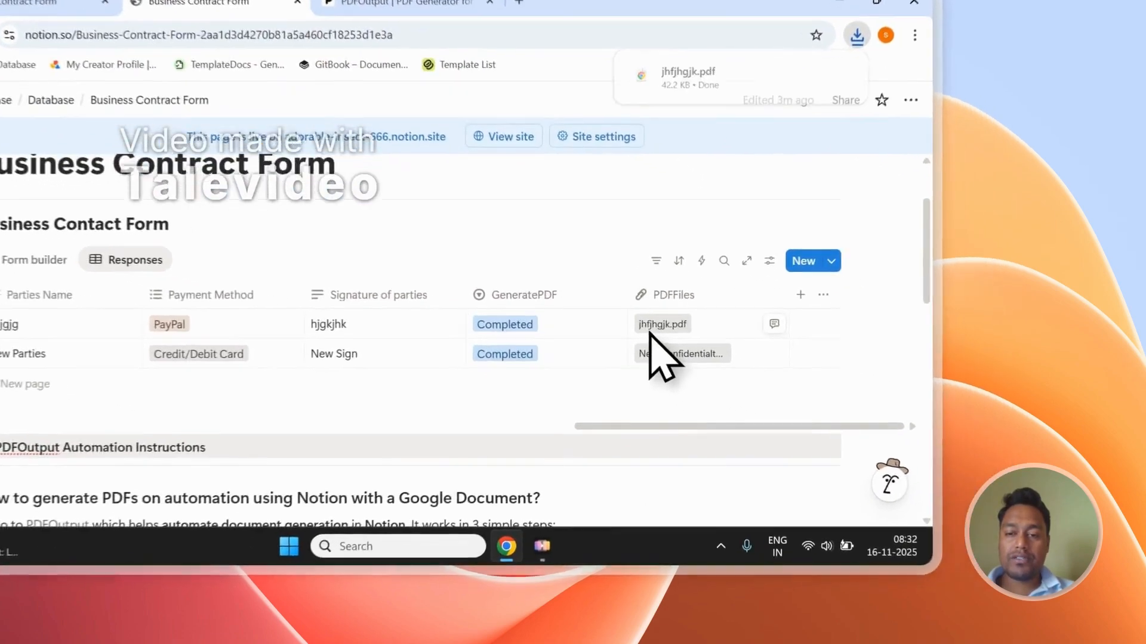
click(790, 390)
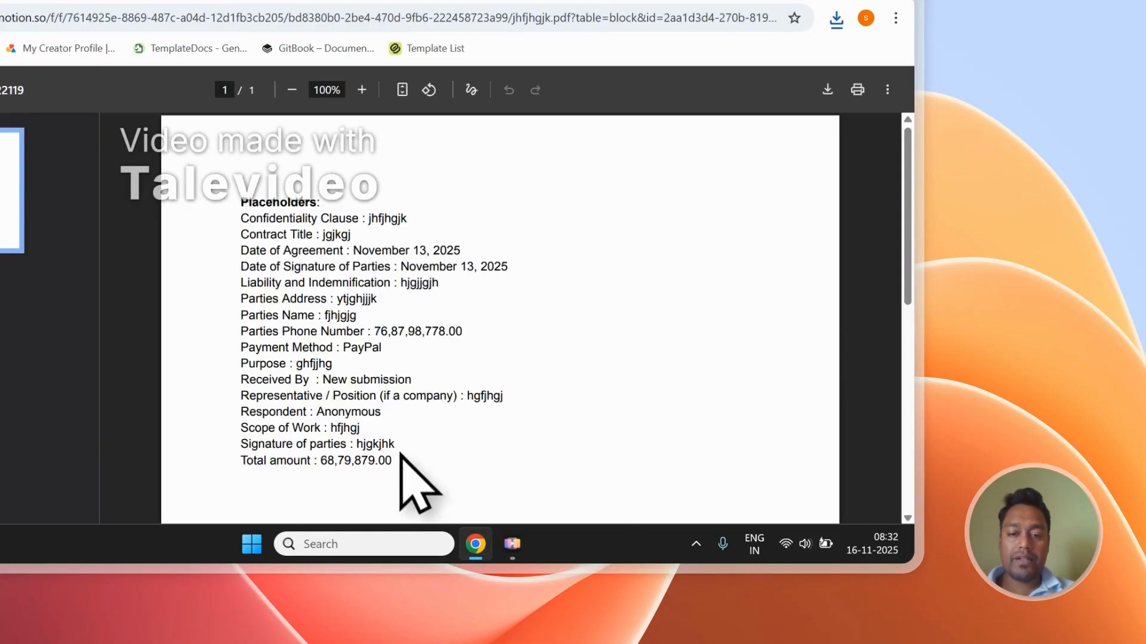
drag(400, 455, 245, 220)
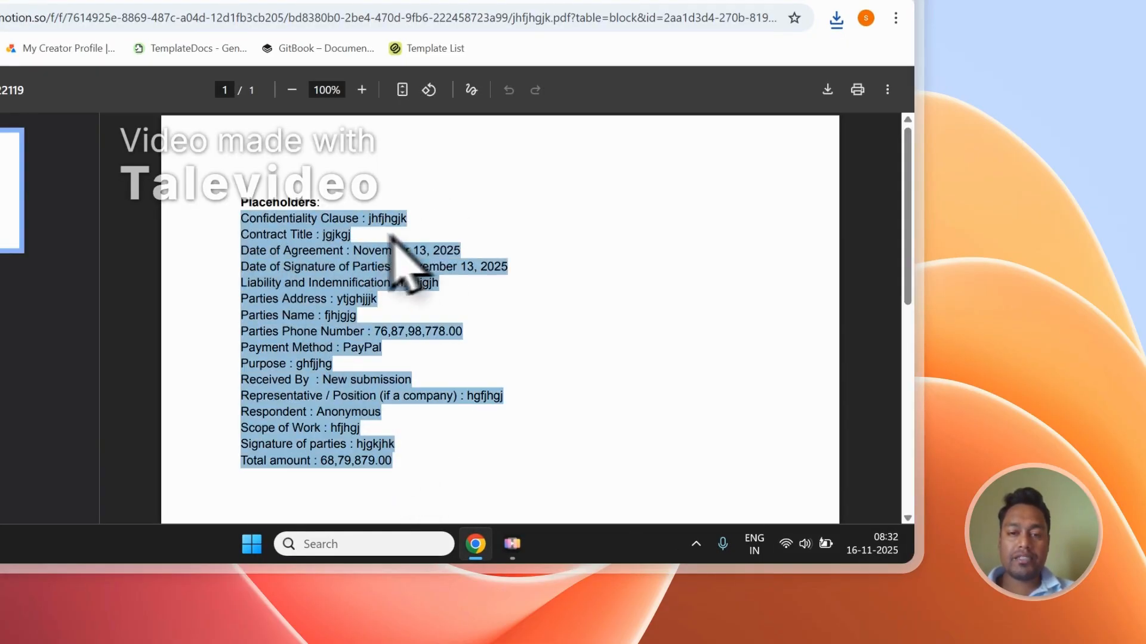
click(415, 235)
Open the second entry's New Confidentialty PDF from the responses table and check its filled-in fields
click(254, 24)
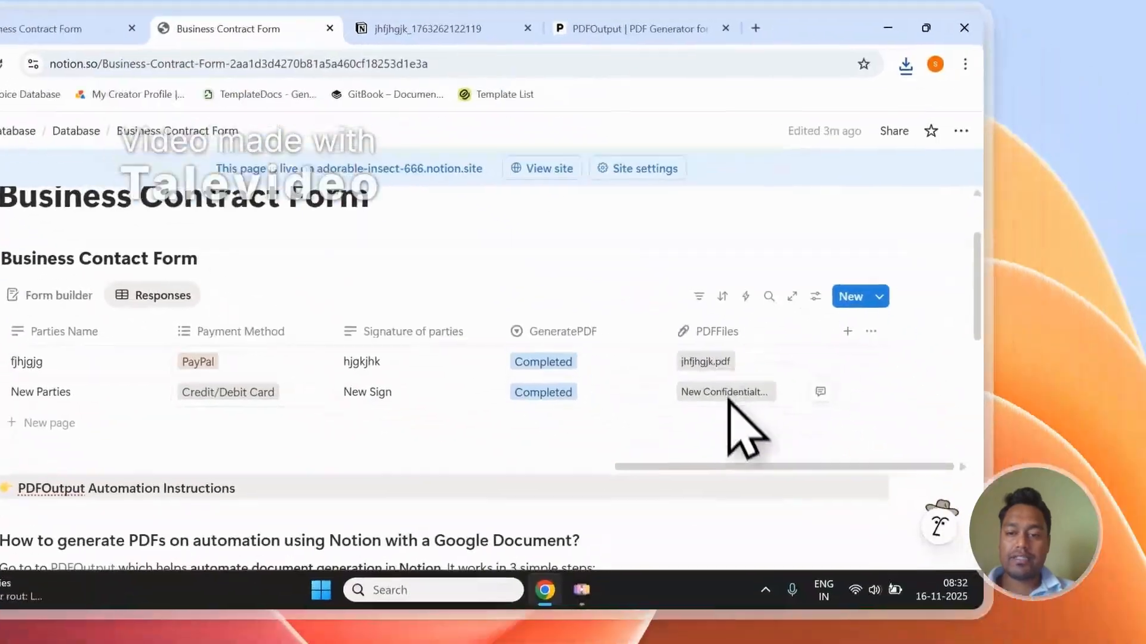
click(728, 394)
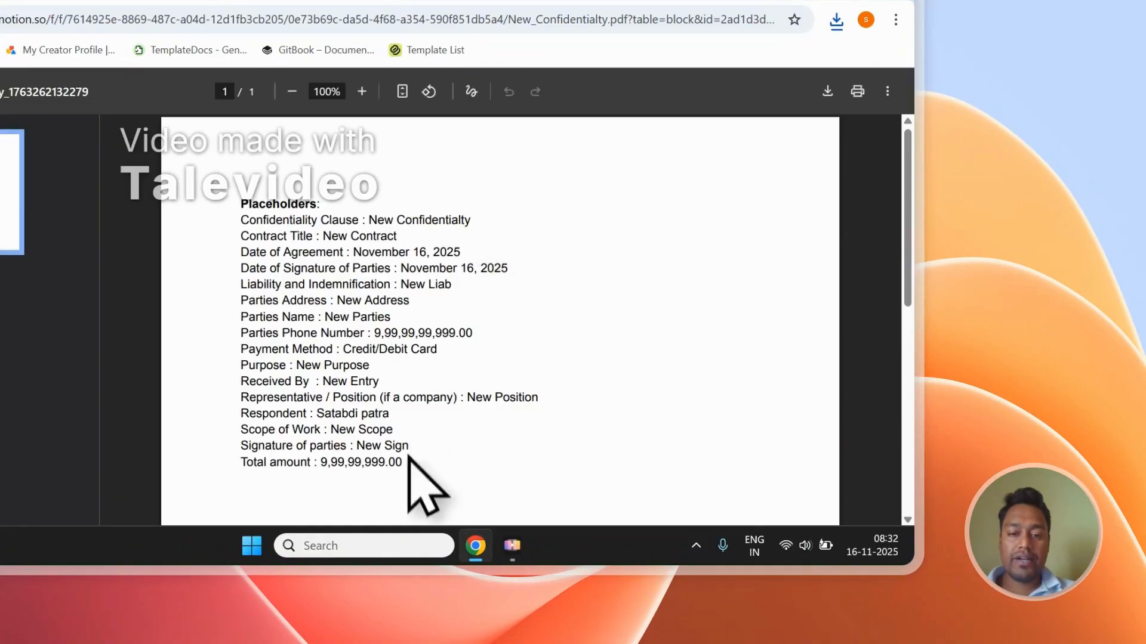
drag(408, 456, 241, 218)
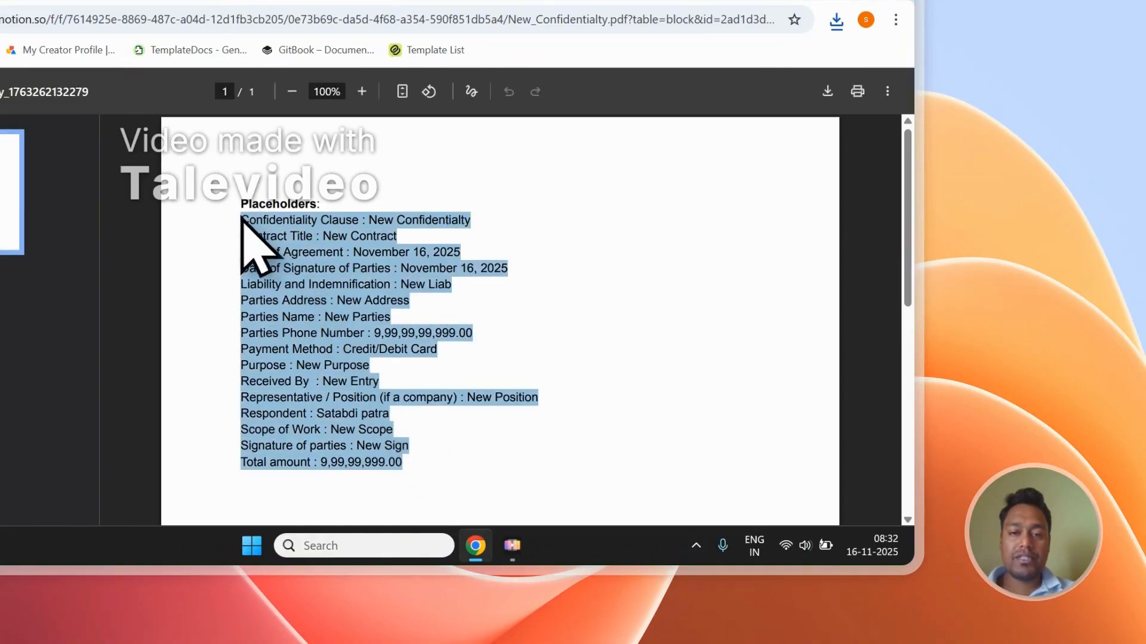
click(588, 119)
click(506, 135)
click(607, 388)
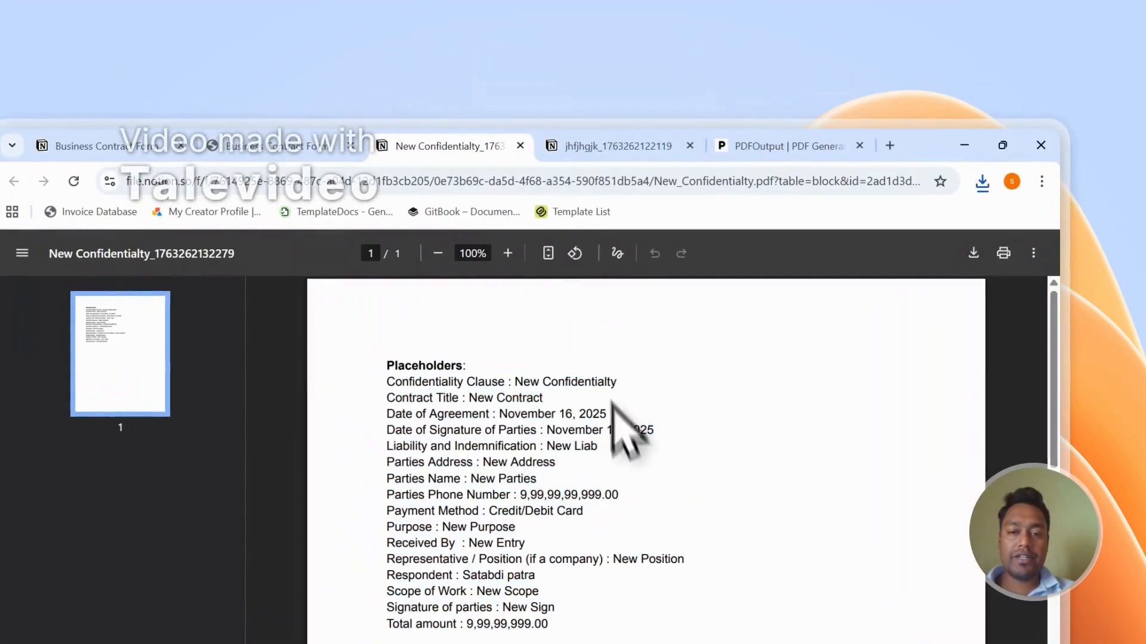
Compare the two generated PDFs, jhfjhgjk and New Confidentialty, by switching between them
click(615, 144)
click(507, 145)
click(629, 143)
click(507, 145)
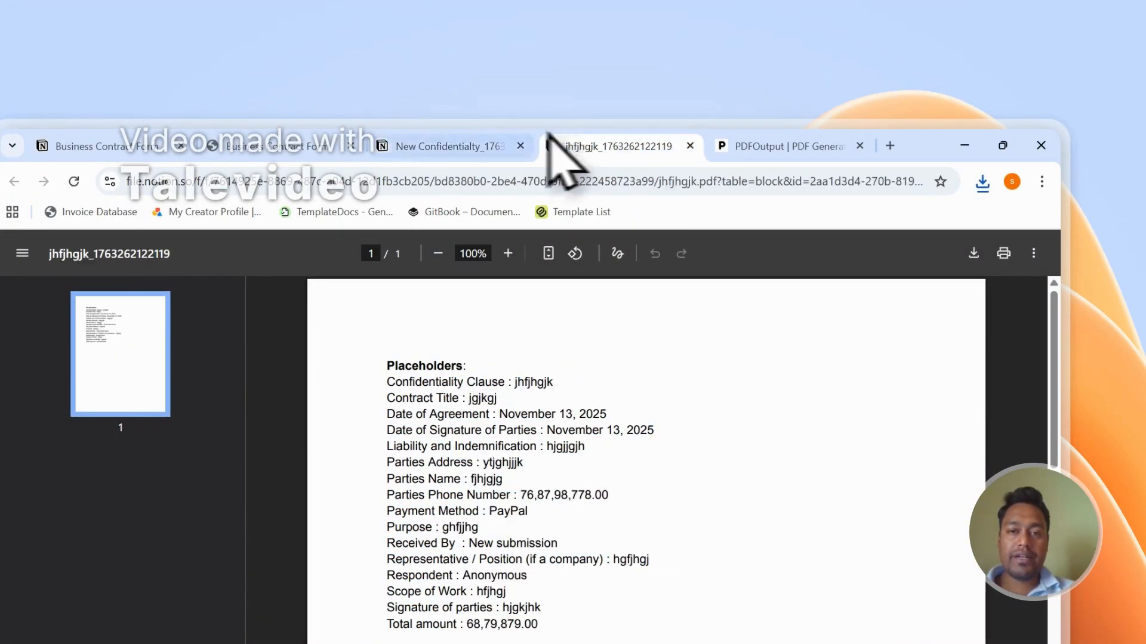
Close both generated PDF tabs and set up Notion automation for the Business Contact database in PDFOutput, dismissing the success notice
click(517, 146)
click(517, 145)
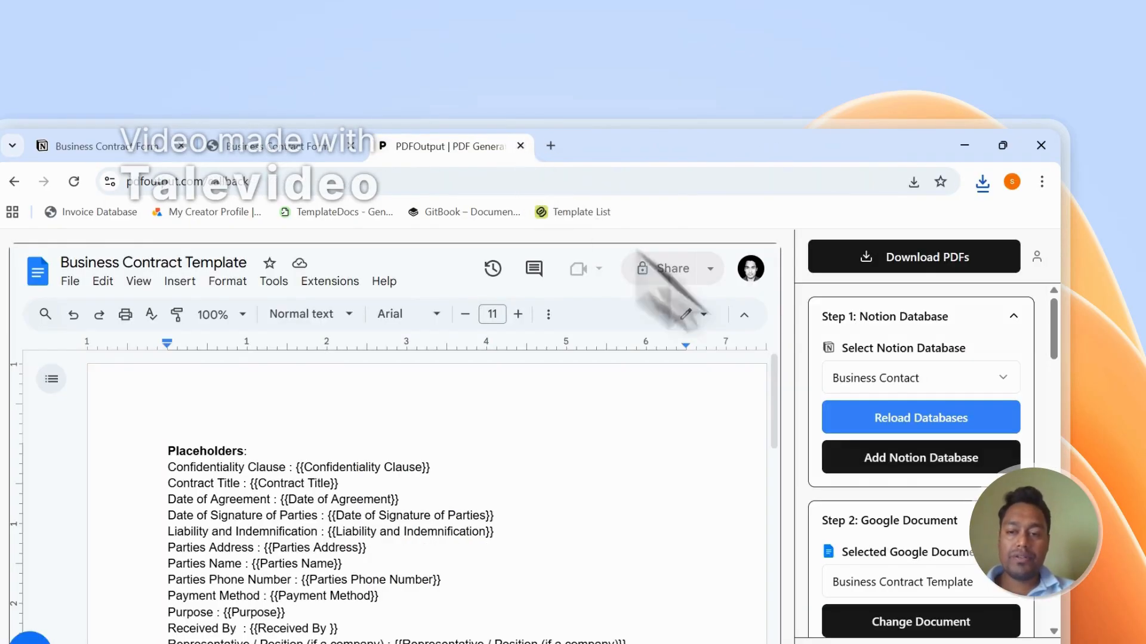
scroll(913, 418, down, 3)
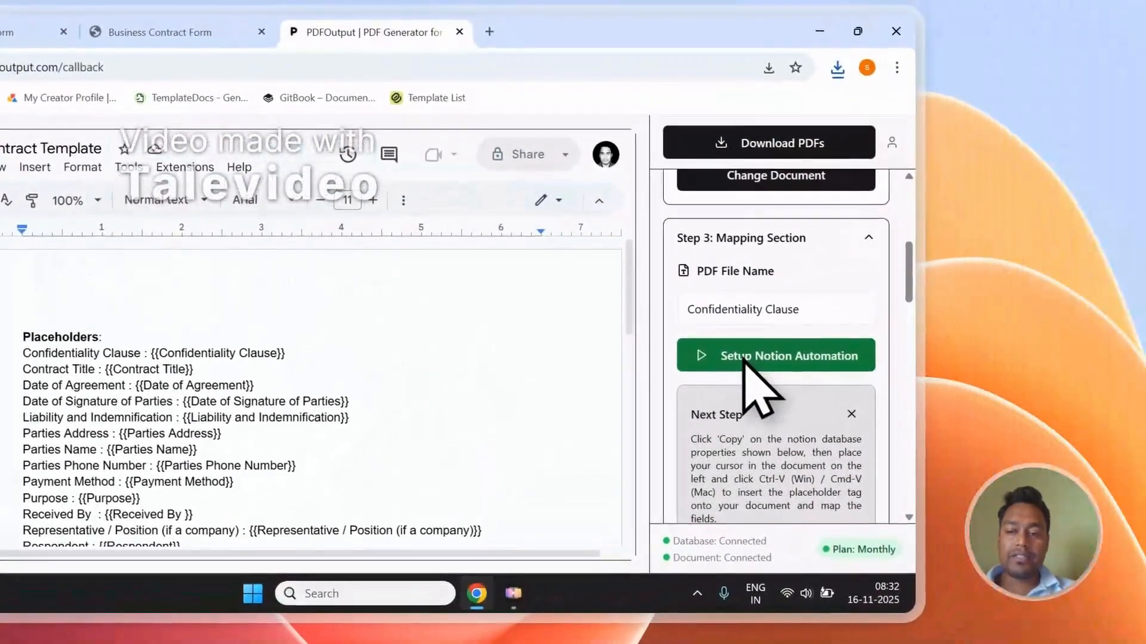
click(814, 363)
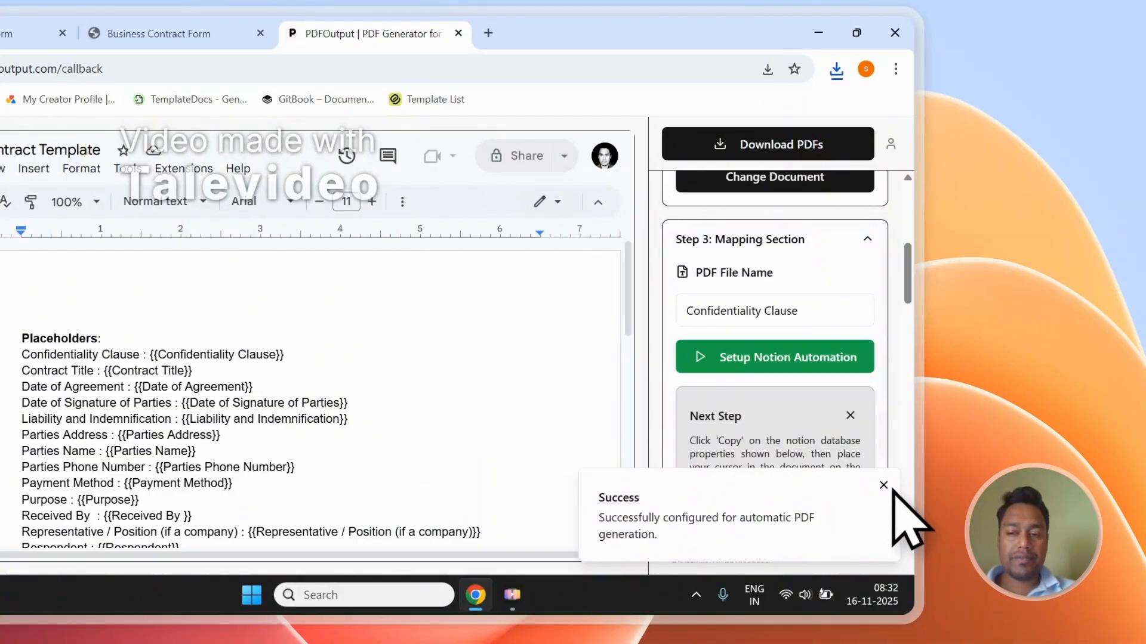
click(884, 485)
scroll(831, 382, up, 4)
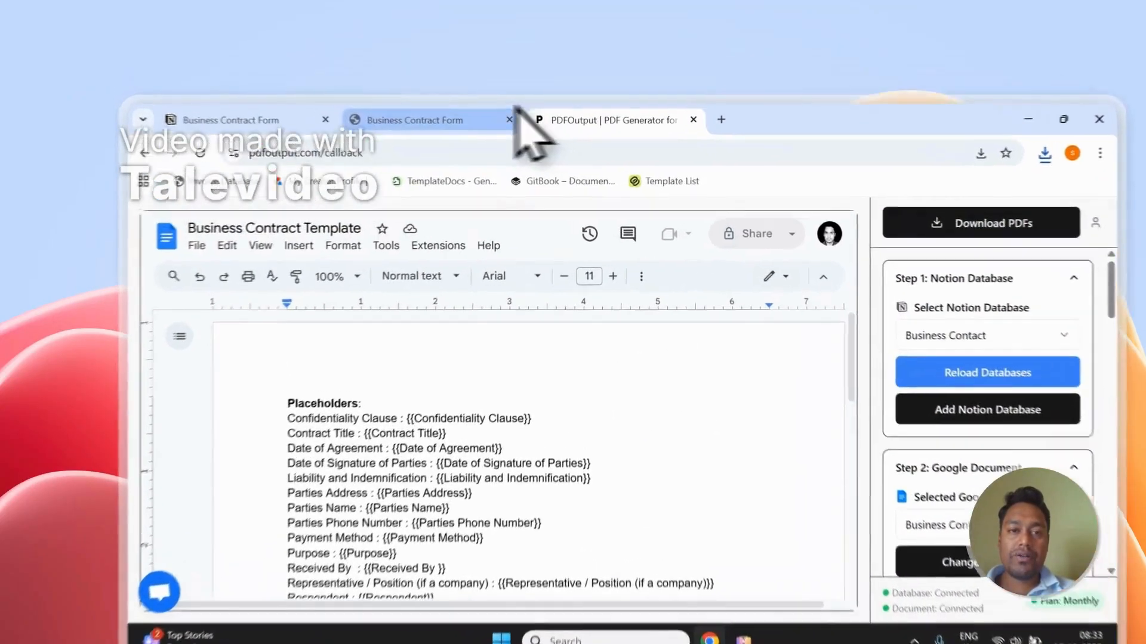
Return to the Notion responses table and add a blank entry whose GeneratePDF is Ready to Generate
click(447, 79)
click(277, 78)
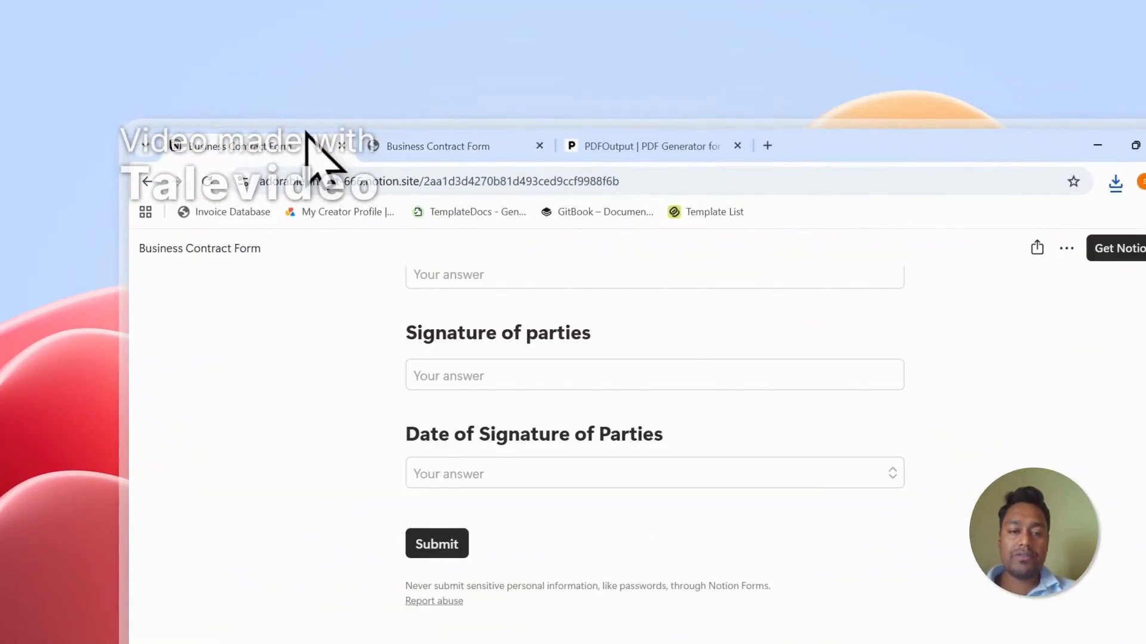
click(445, 146)
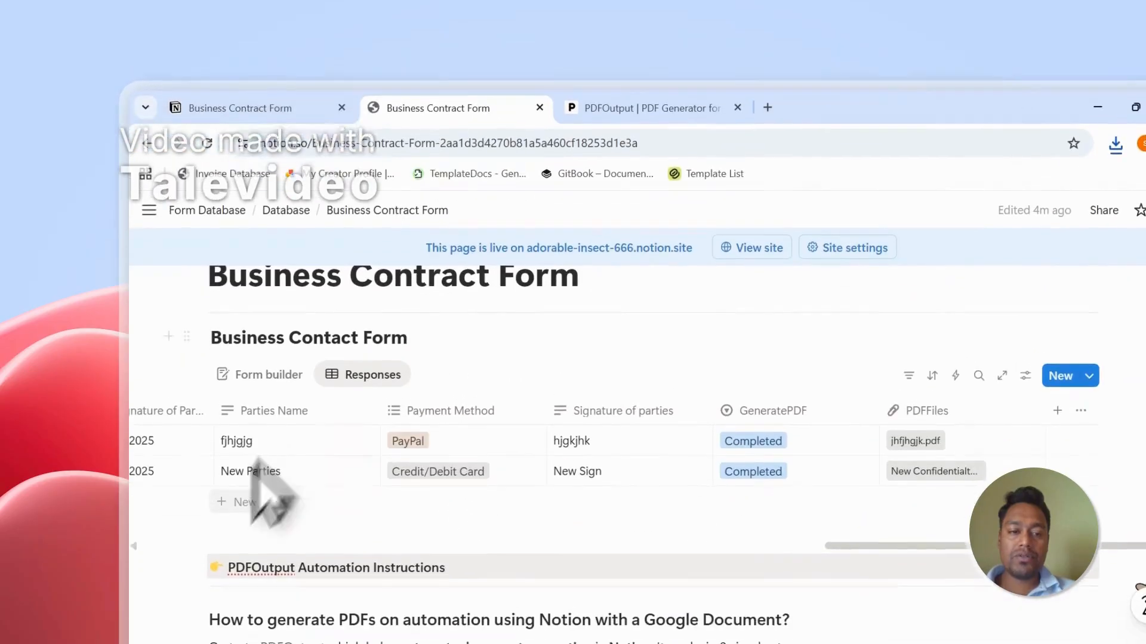
click(236, 507)
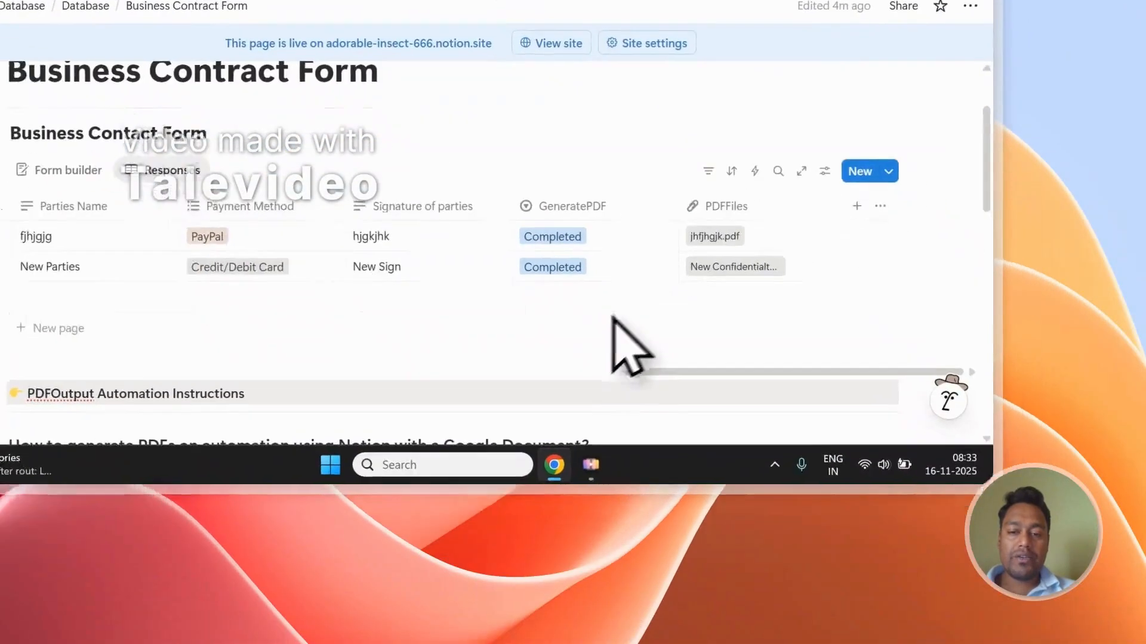
click(821, 483)
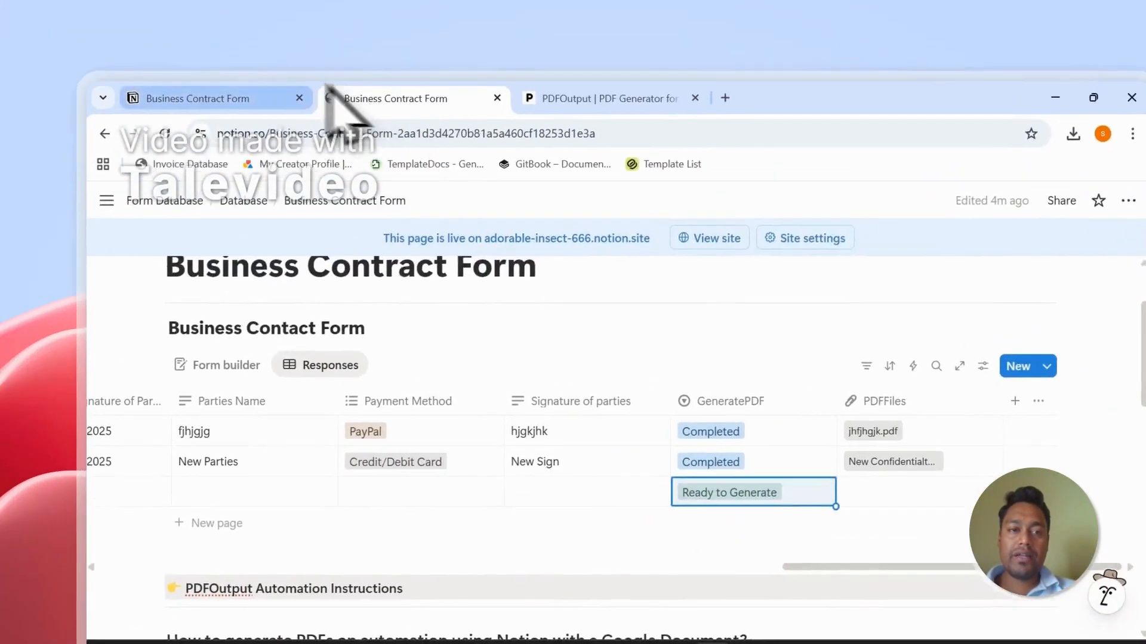
Revisit the public form and add a second blank entry with GeneratePDF at Ready to Generate to the responses table
click(287, 145)
click(465, 152)
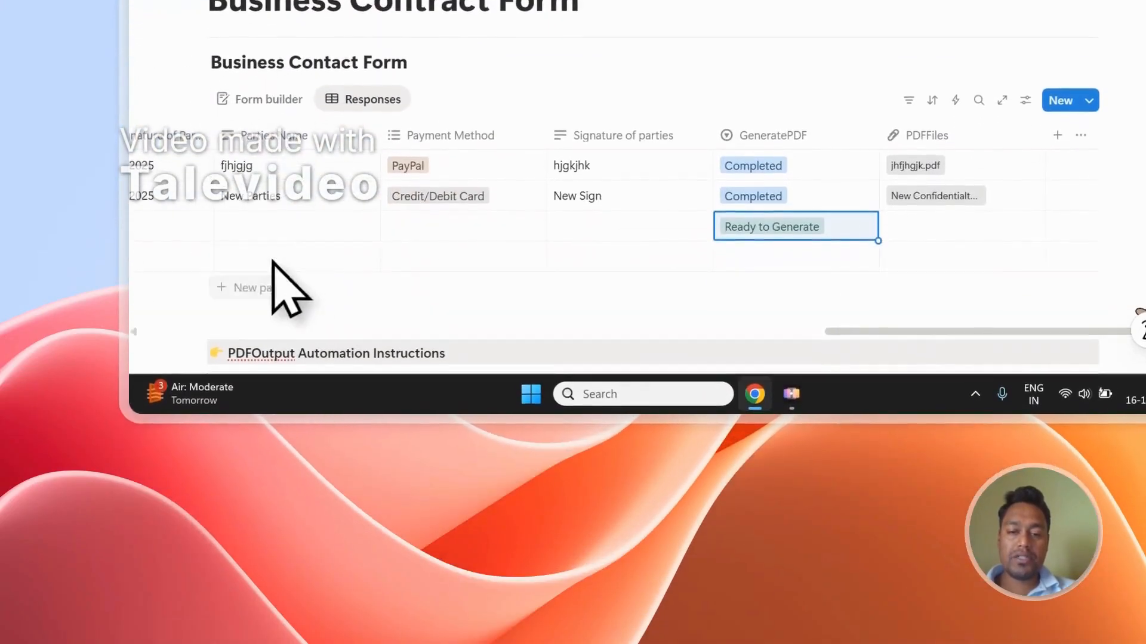
click(684, 262)
click(678, 129)
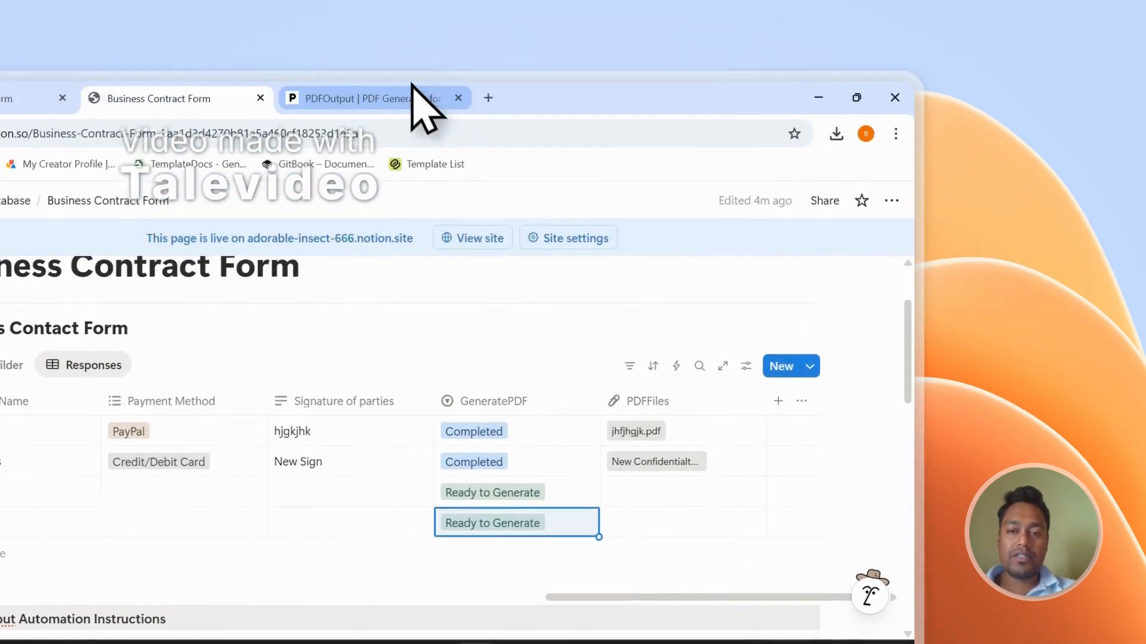
Switch to PDFOutput, view its support chat, and close the chat window
click(430, 96)
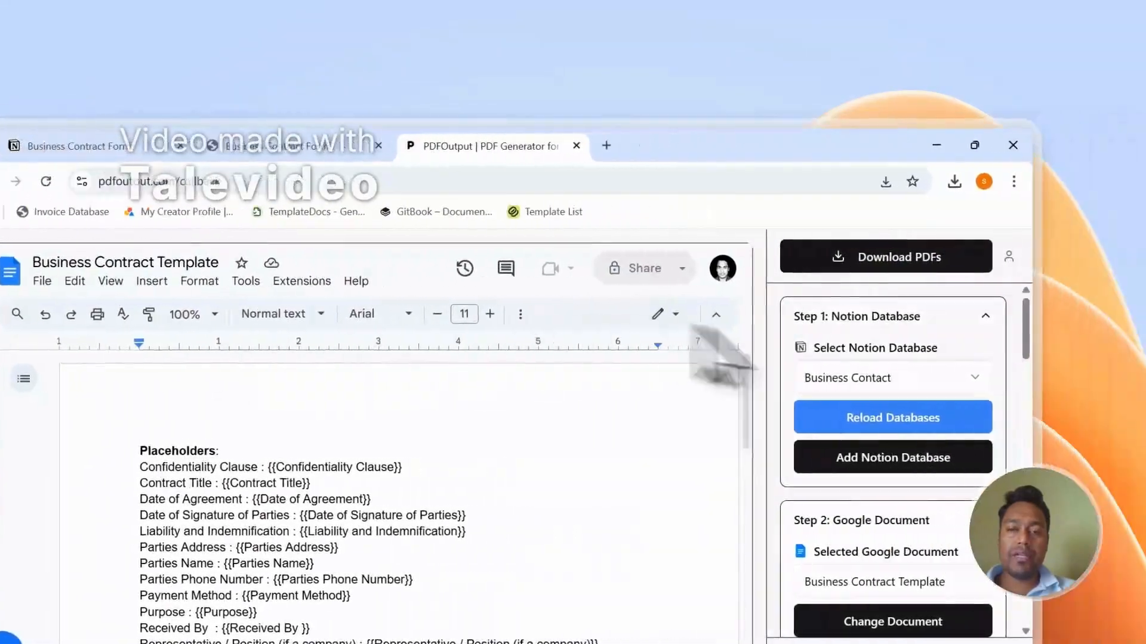
click(158, 139)
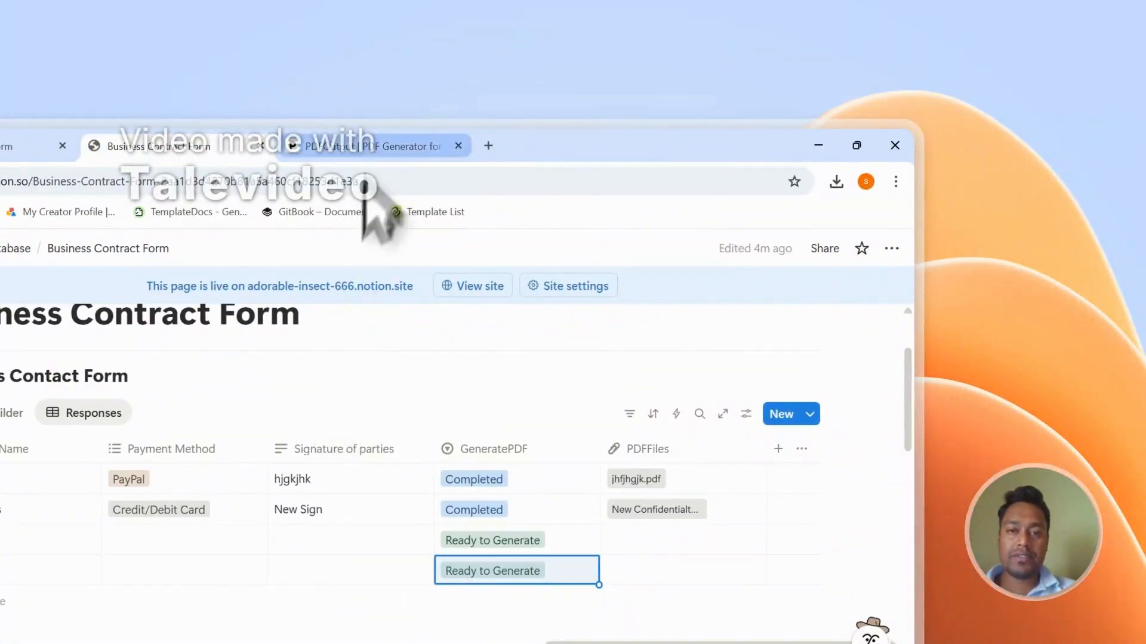
click(379, 143)
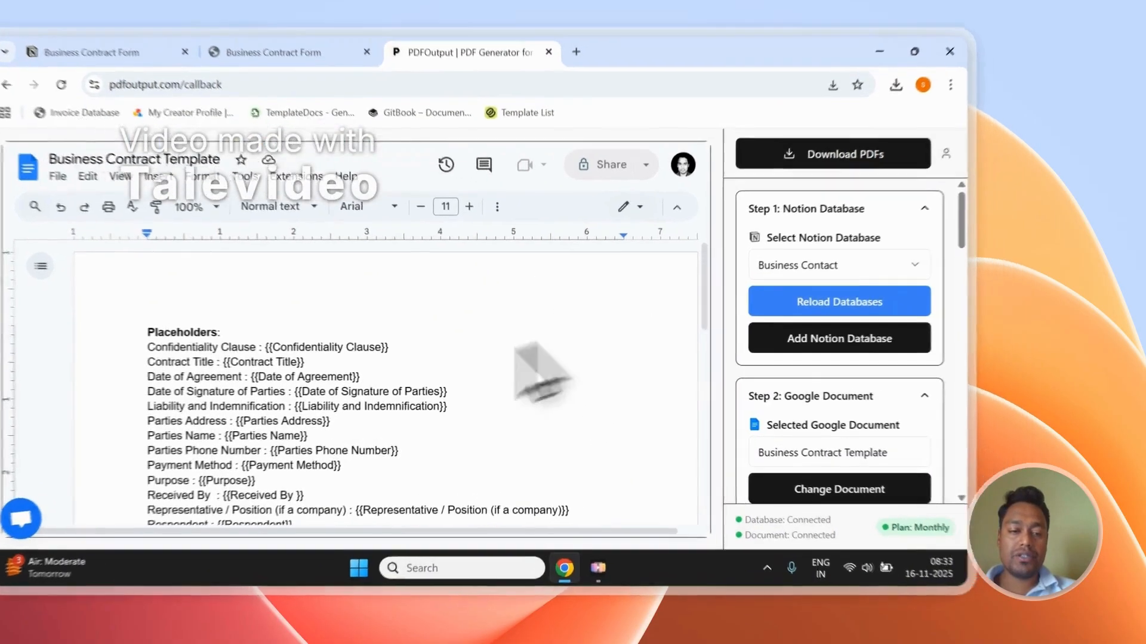
right_click(253, 503)
click(217, 481)
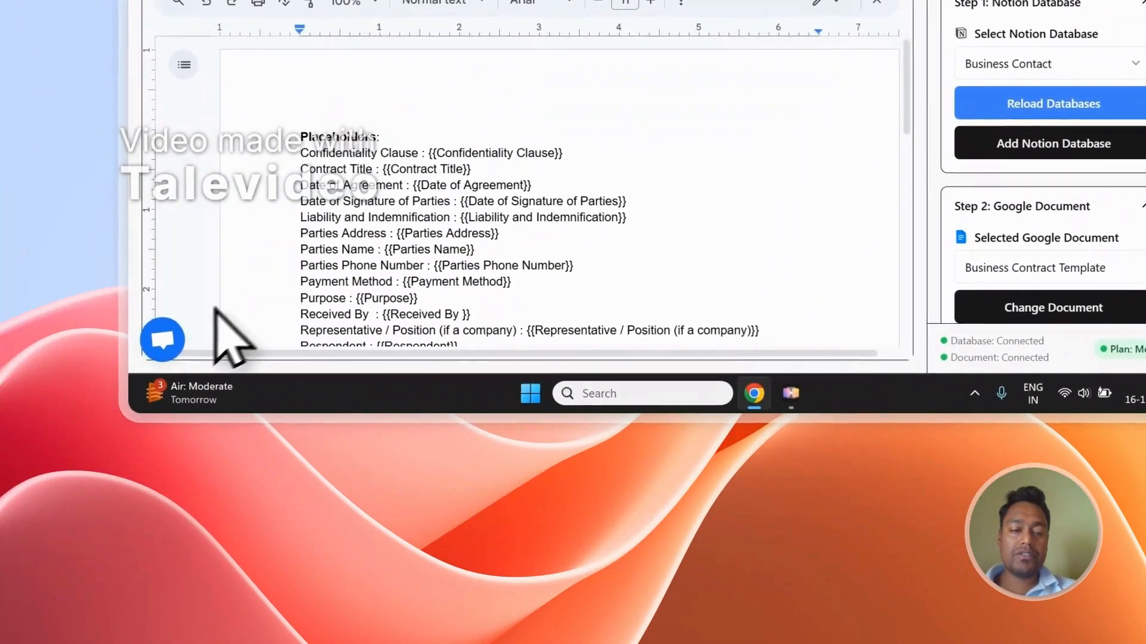
click(169, 338)
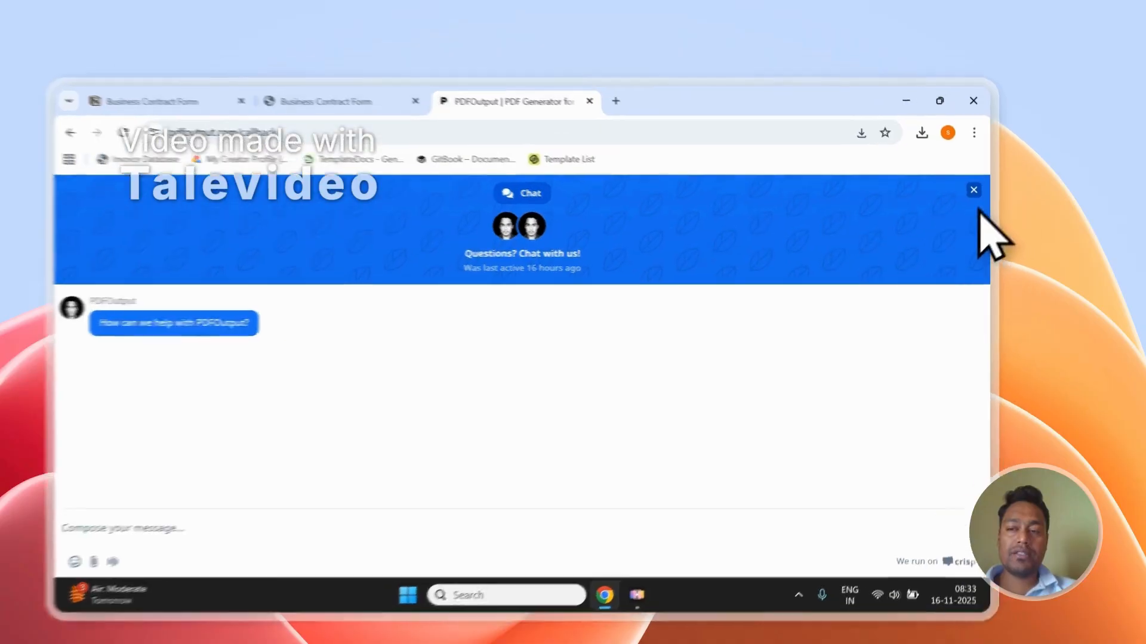
click(1001, 172)
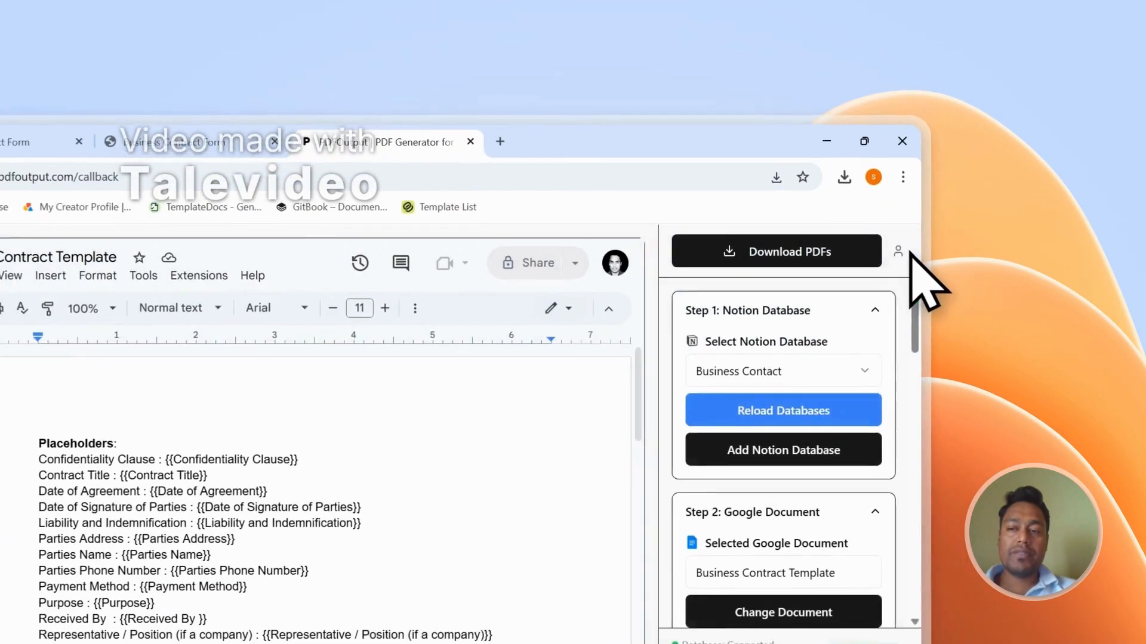
Sign out of PDFOutput and open the website's Contact page to view the Send Message form
click(997, 179)
click(772, 396)
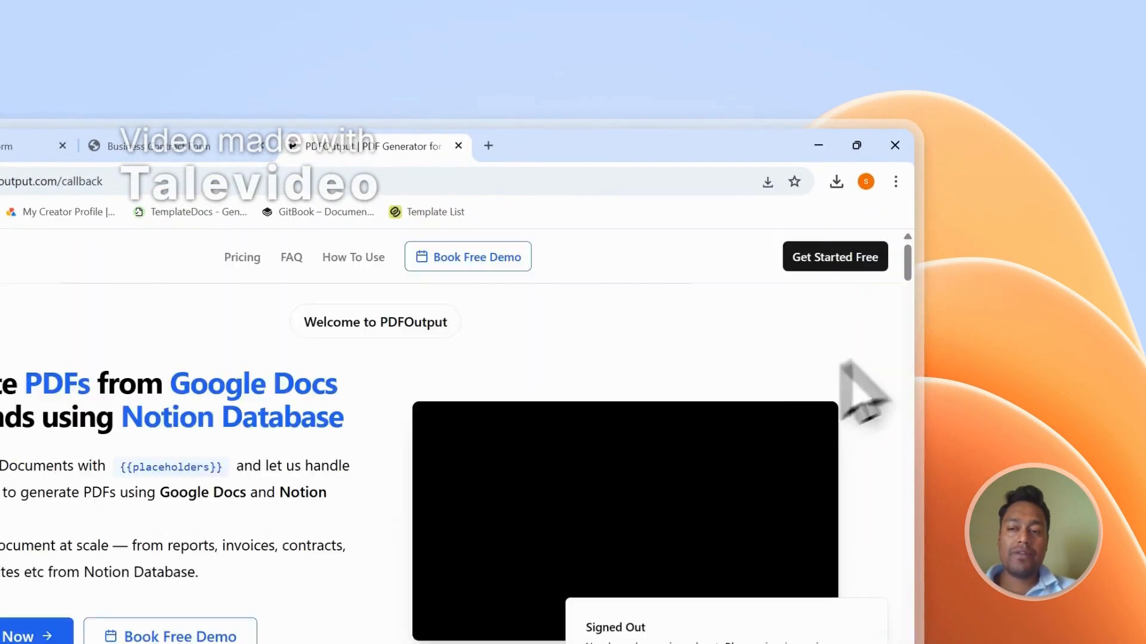
drag(908, 265, 895, 431)
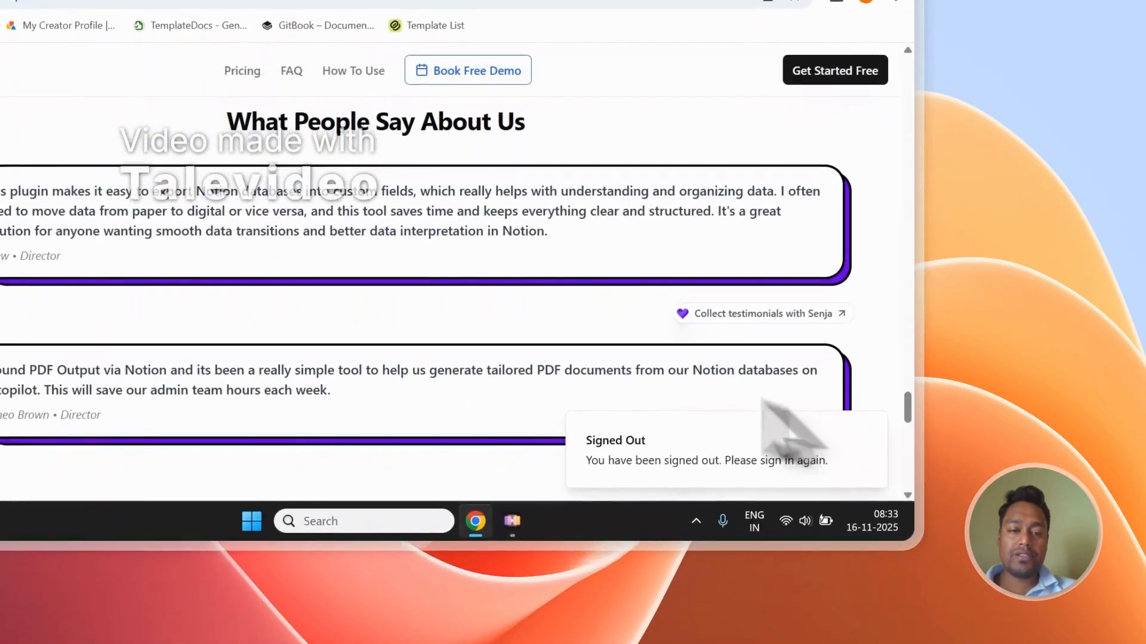
scroll(225, 341, down, 15)
click(288, 426)
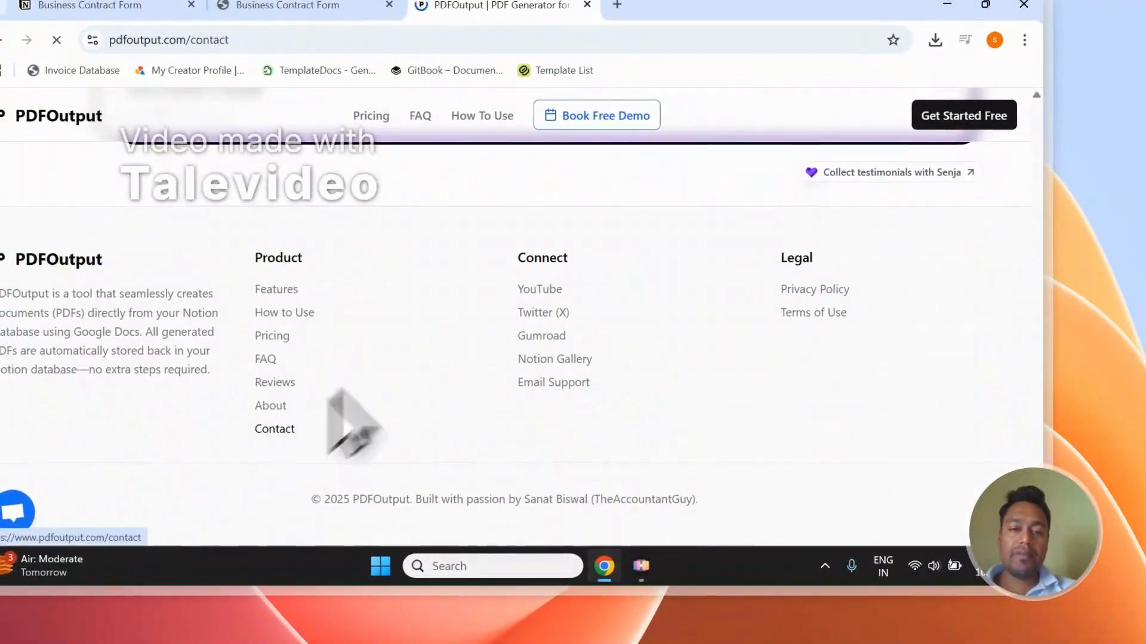
scroll(599, 244, down, 1)
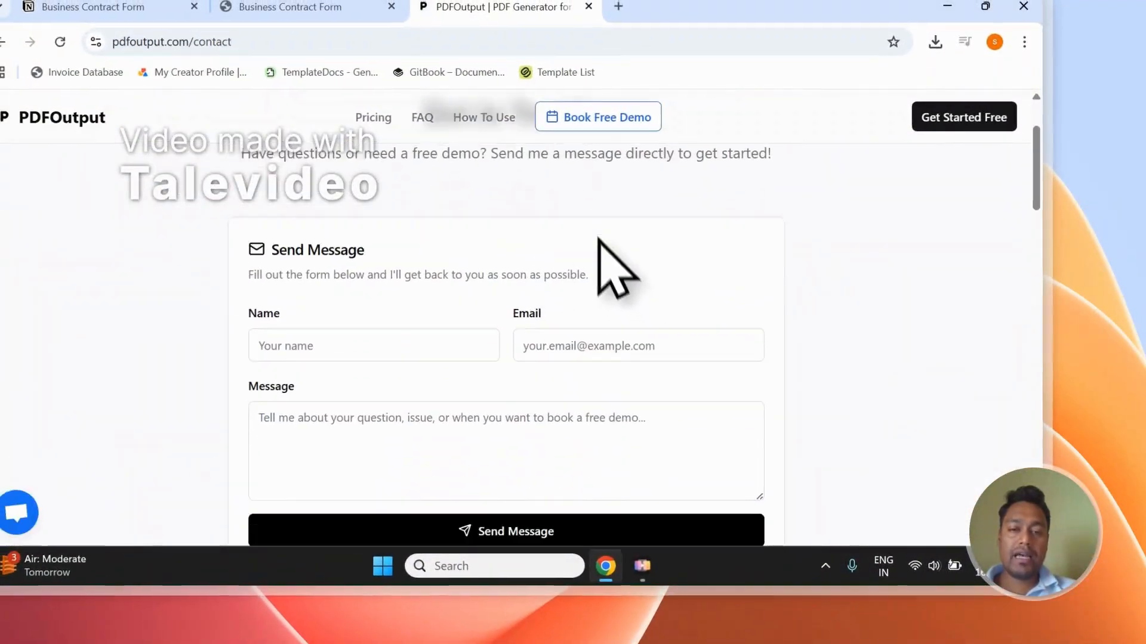